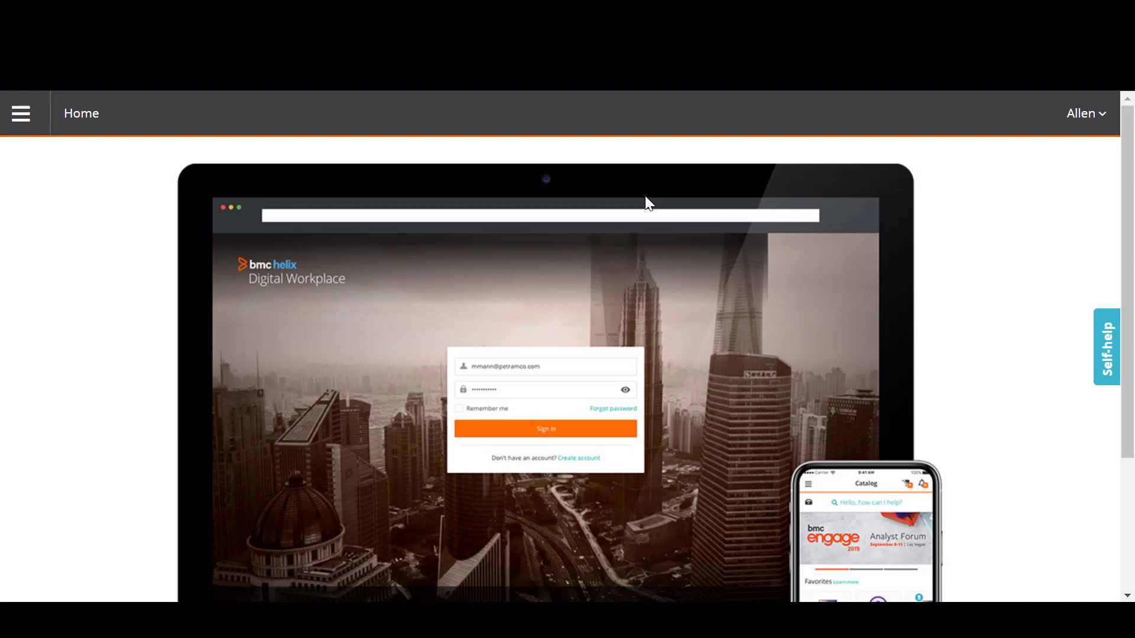
Go to Configuration > Providers and scroll the RKM pluggable provider's Settings to its templates and hostname
left_click(26, 115)
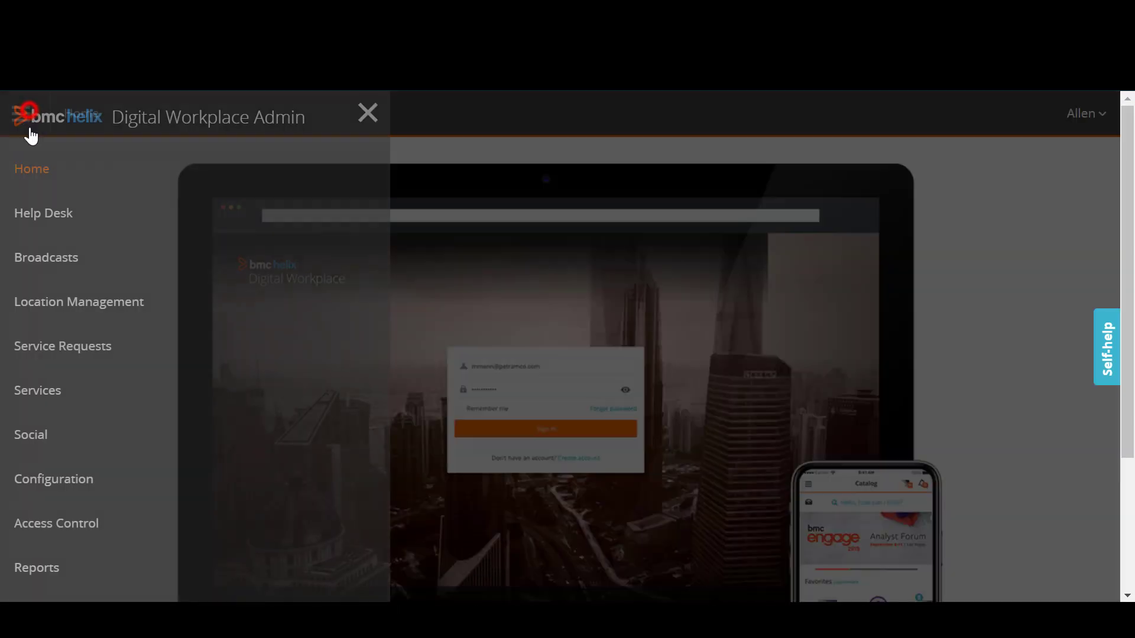
left_click(16, 481)
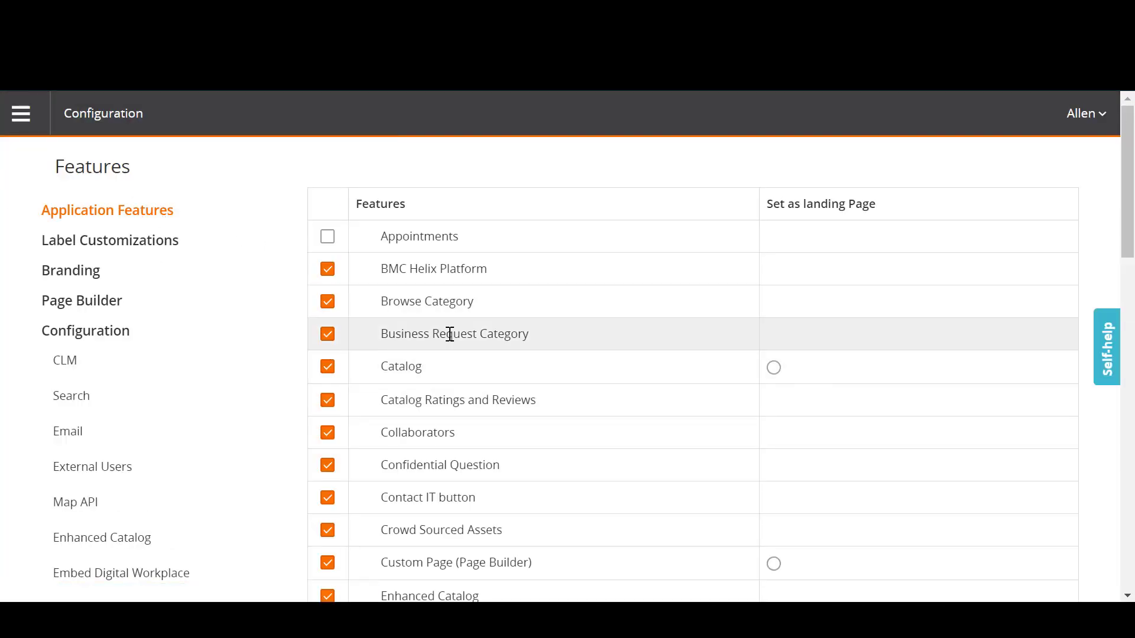
scroll(473, 343, "down", 3)
scroll(500, 349, "down", 6)
scroll(499, 348, "down", 5)
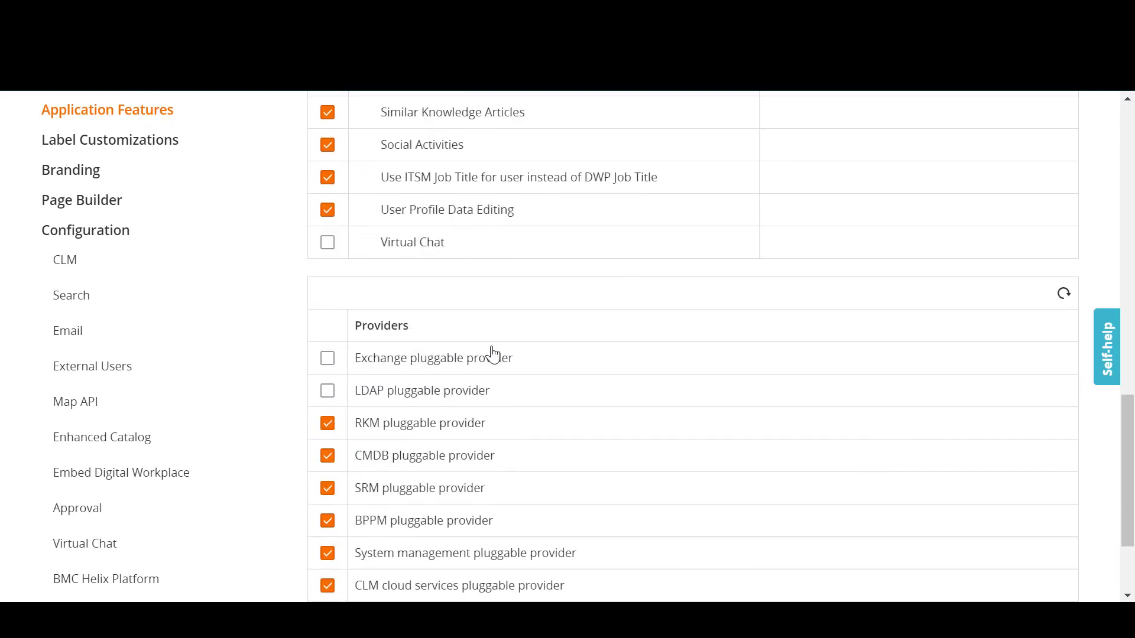
scroll(492, 355, "down", 3)
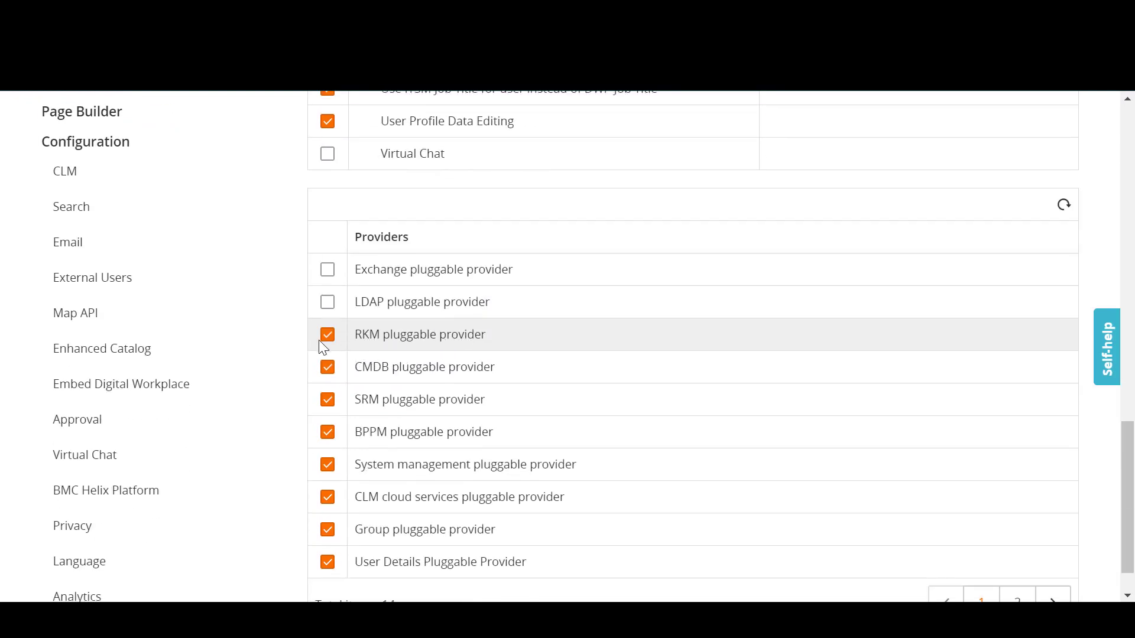
left_click(425, 334)
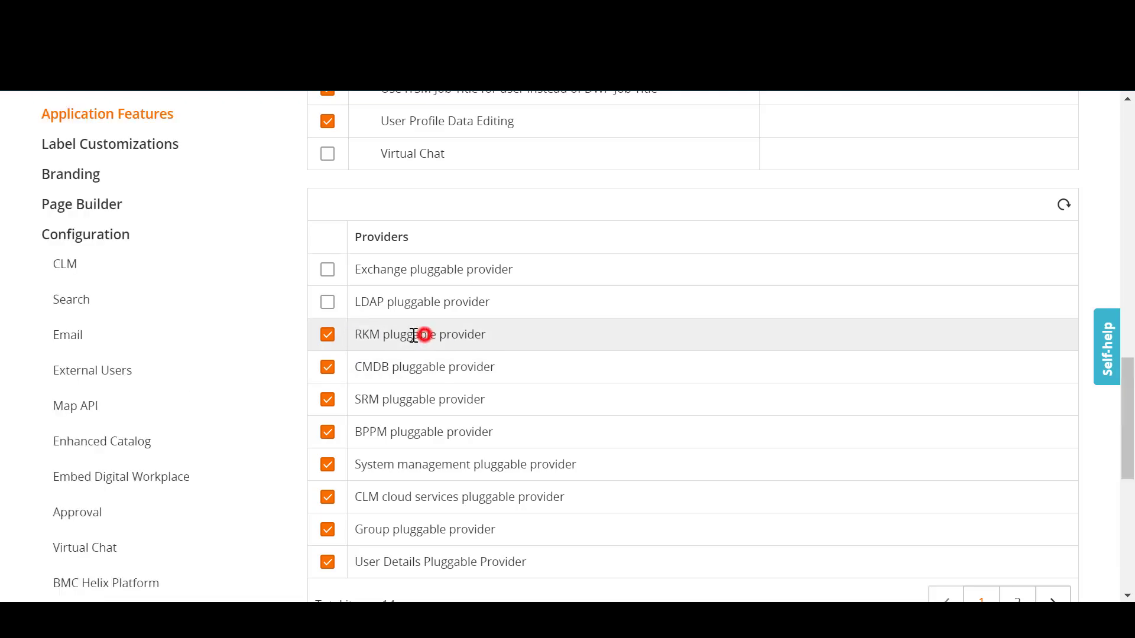
scroll(299, 332, "down", 3)
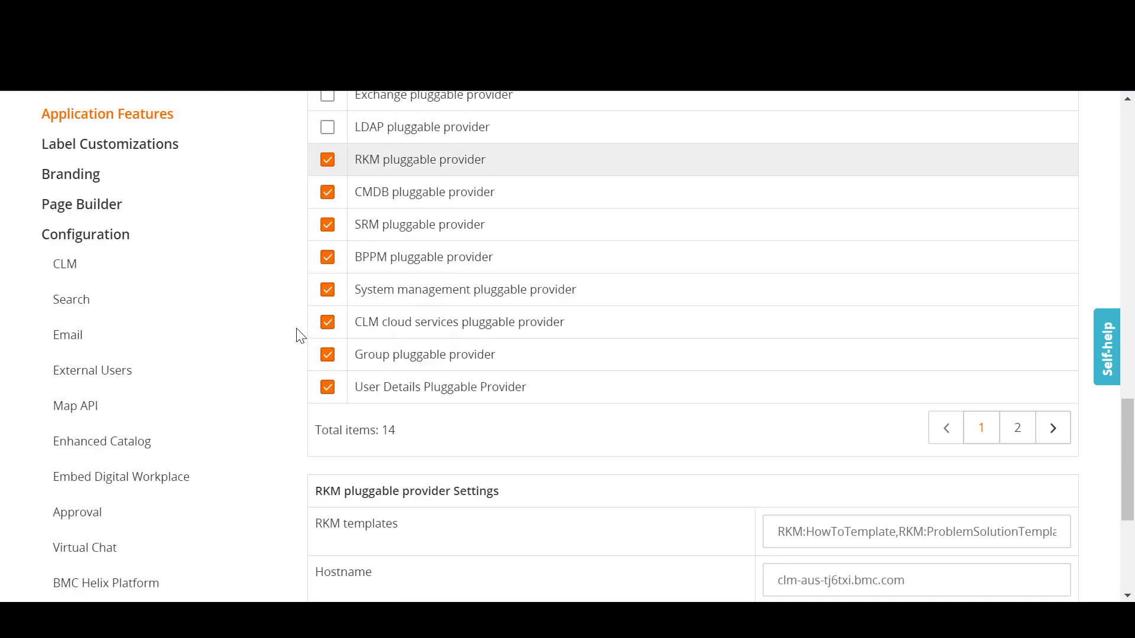
scroll(299, 333, "down", 2)
scroll(355, 313, "down", 3)
scroll(408, 302, "down", 1)
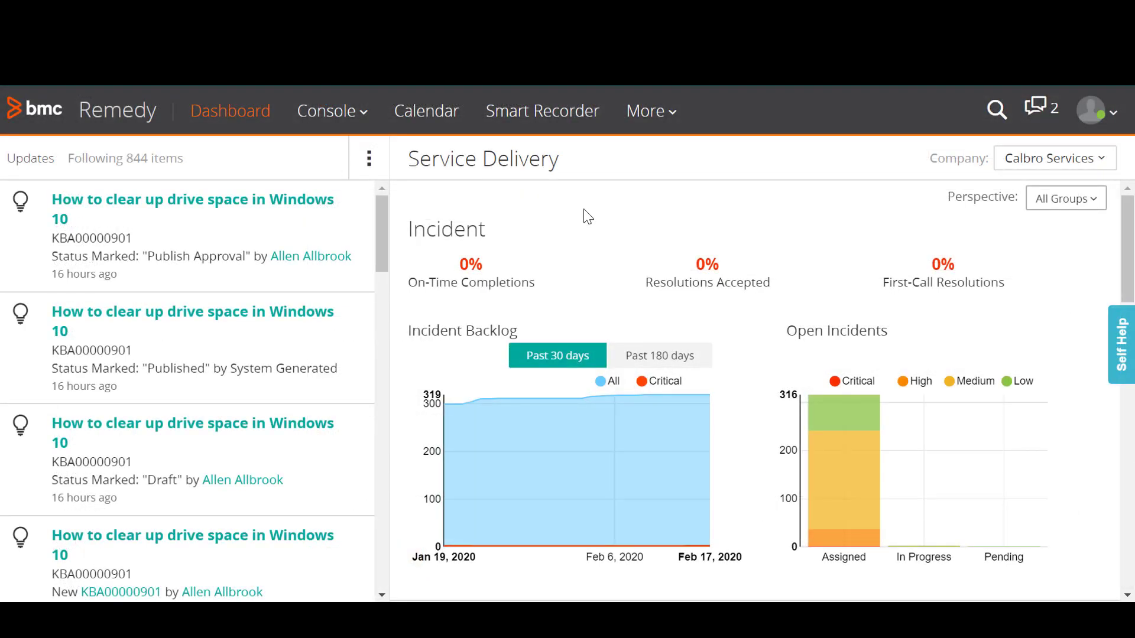
Start a new Knowledge record from More > Create New
left_click(642, 117)
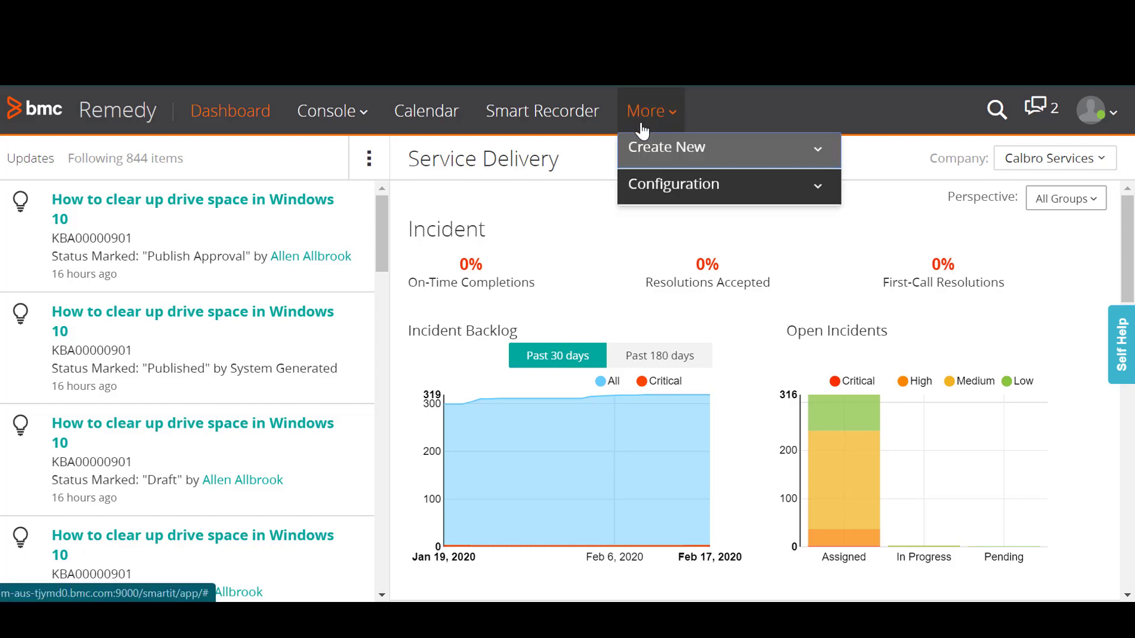
left_click(654, 155)
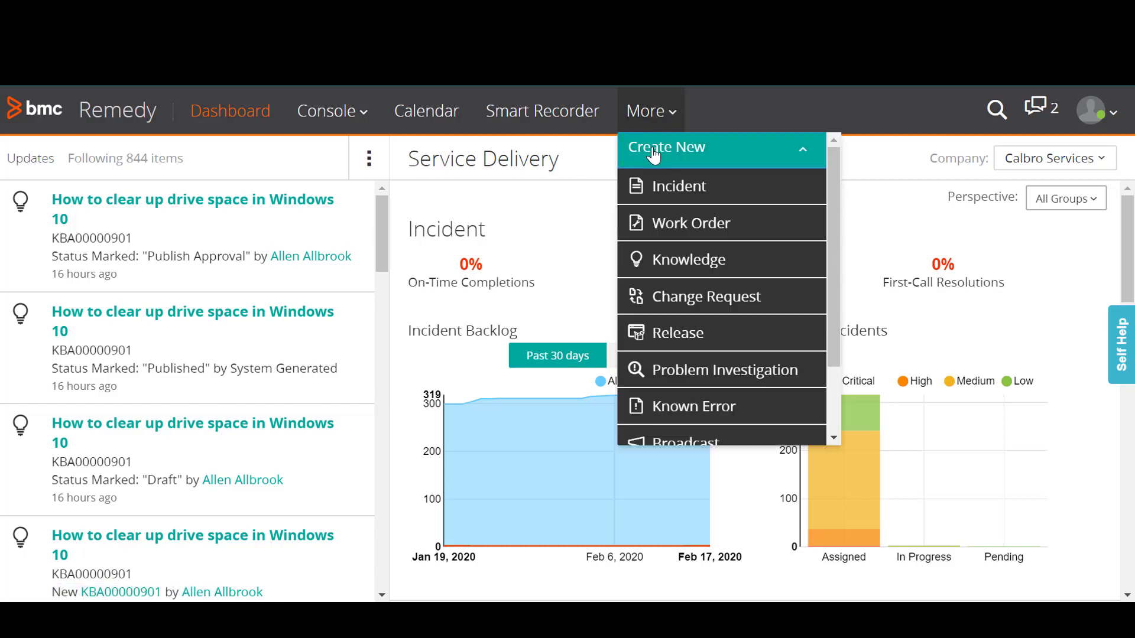
left_click(664, 269)
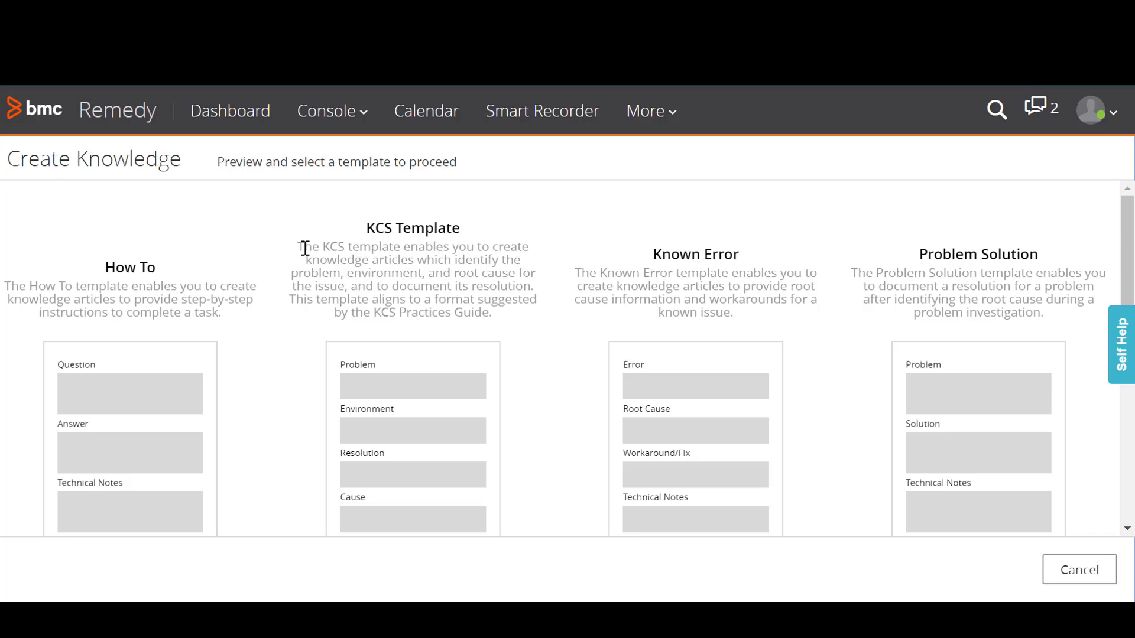
Browse the article templates and preview the How To template's styles
scroll(397, 303, "down", 3)
scroll(398, 303, "down", 1)
scroll(397, 304, "down", 1)
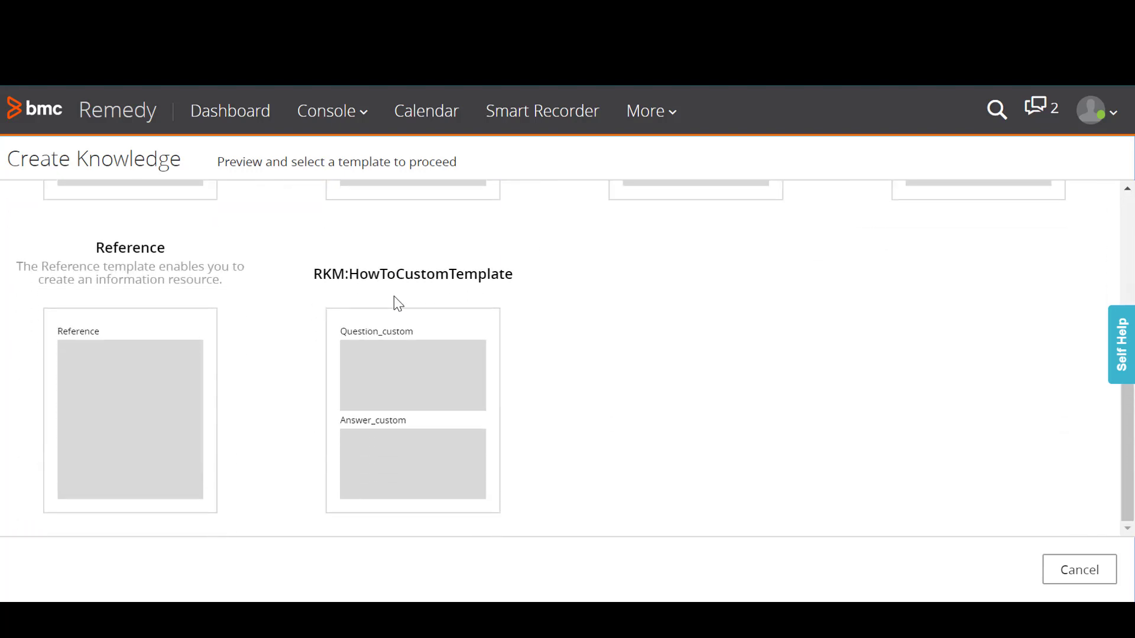
scroll(398, 303, "up", 3)
scroll(395, 298, "up", 2)
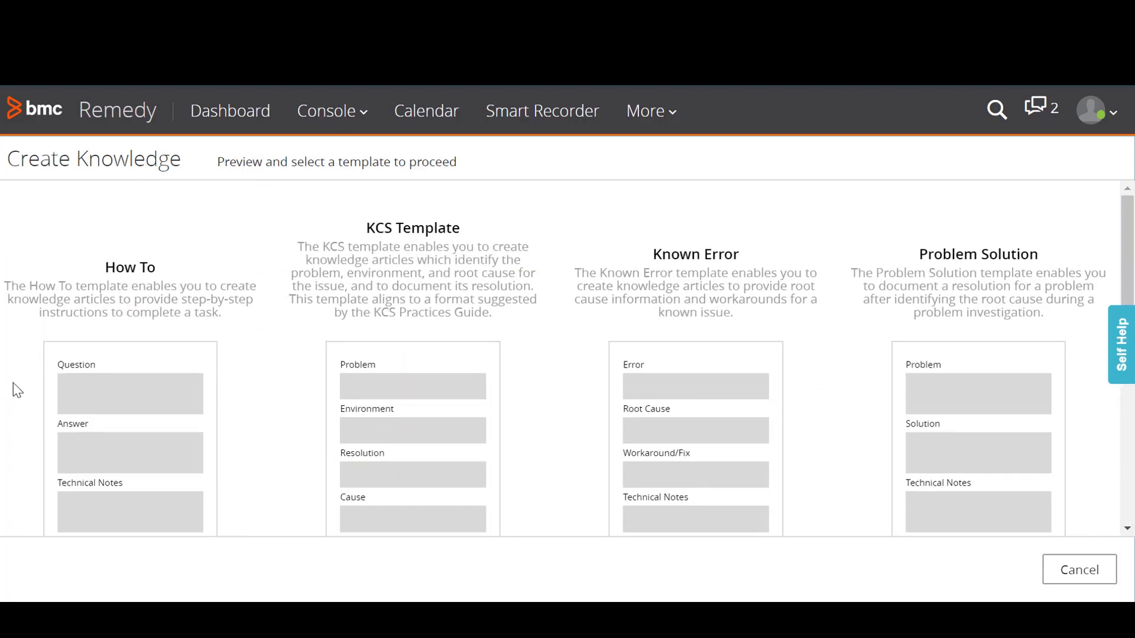
left_click(94, 395)
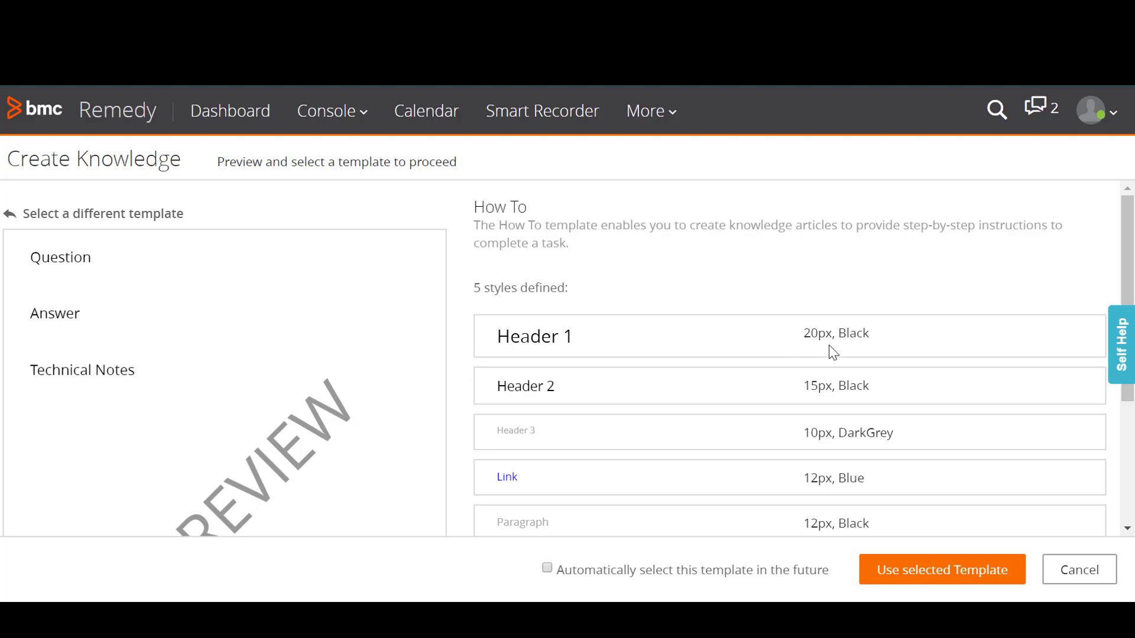
scroll(828, 348, "down", 2)
Apply the How To template, title it 'How to clear up drive space in Linux', and paste the Answer
scroll(935, 436, "down", 1)
left_click(949, 571)
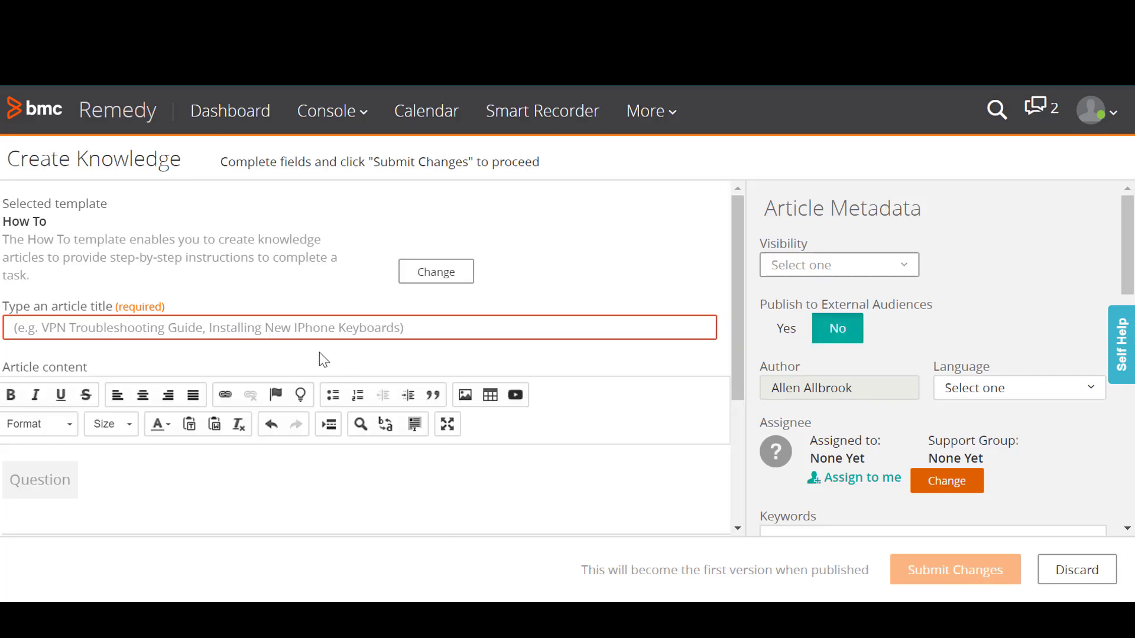
left_click(104, 319)
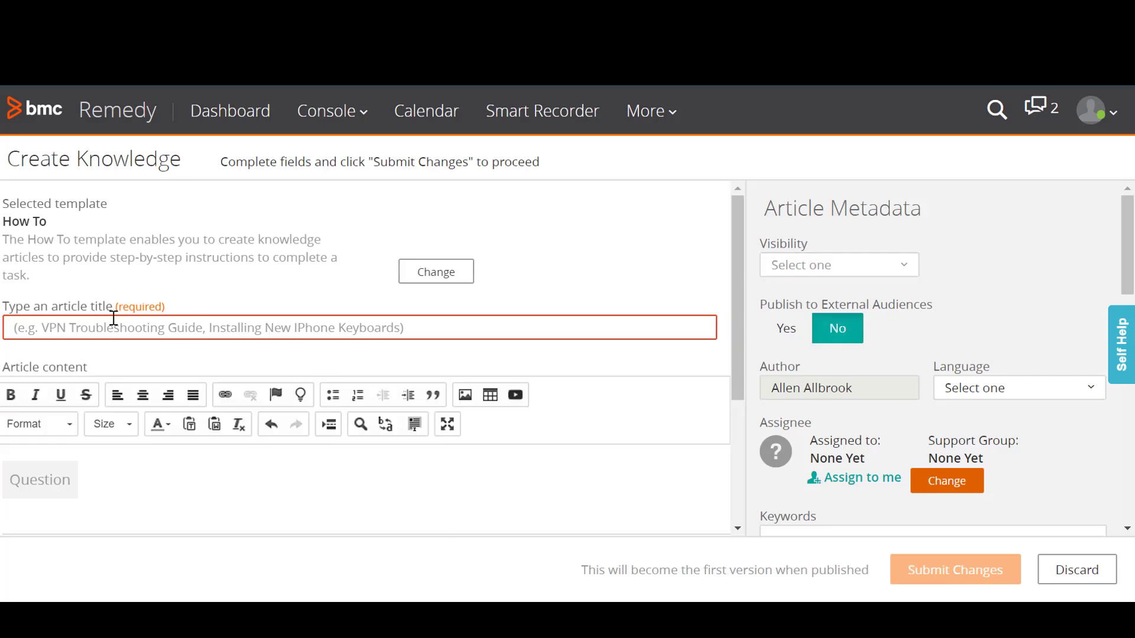
type("How to")
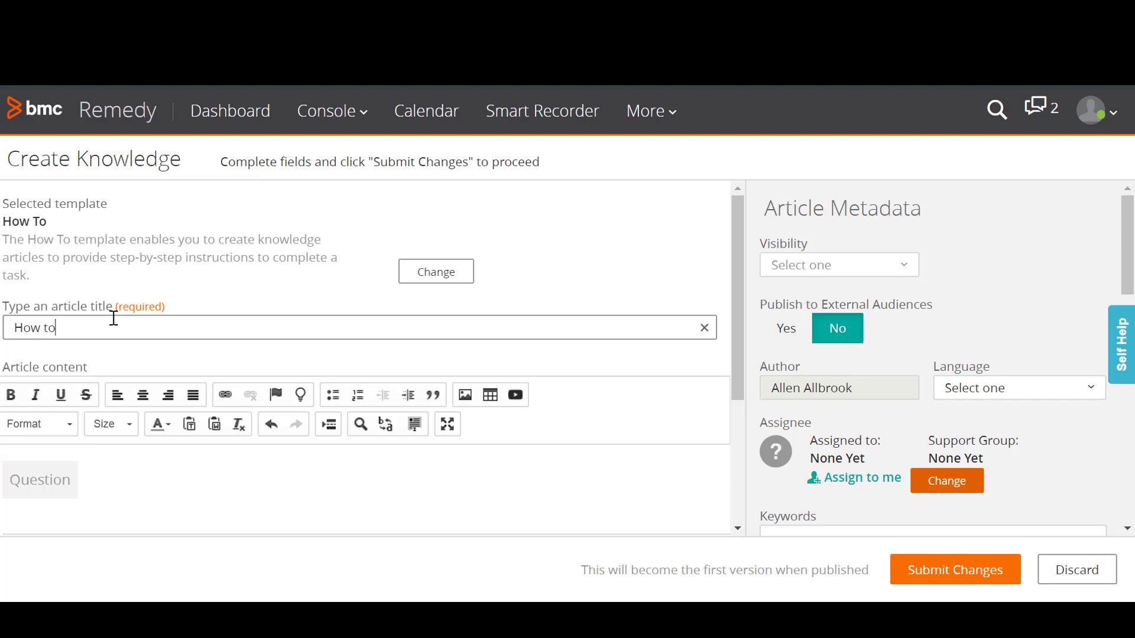
type(" clear up ")
type("drive space in Linux")
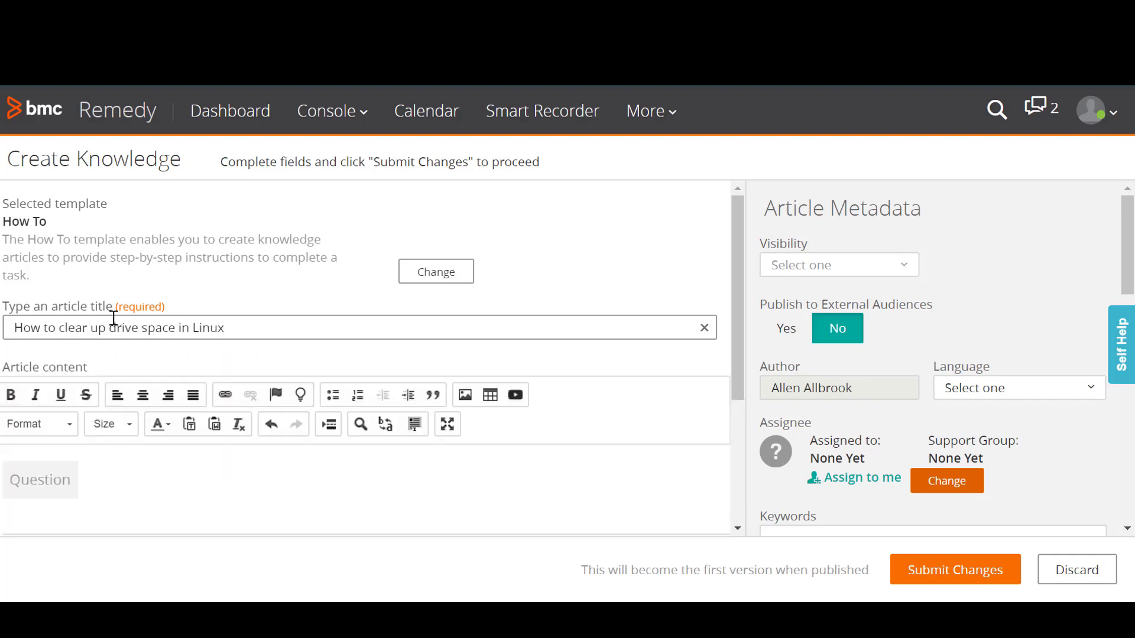
scroll(160, 463, "down", 3)
left_click(162, 440)
type("Check free space on Ubuntu This is rather easy on Ubuntu. Just use Disk Usage Analyzer tool. Search it in the menu and run the tool. Once you know the state of free space on your disk, it’s time to clean up your system and make some more free space here.")
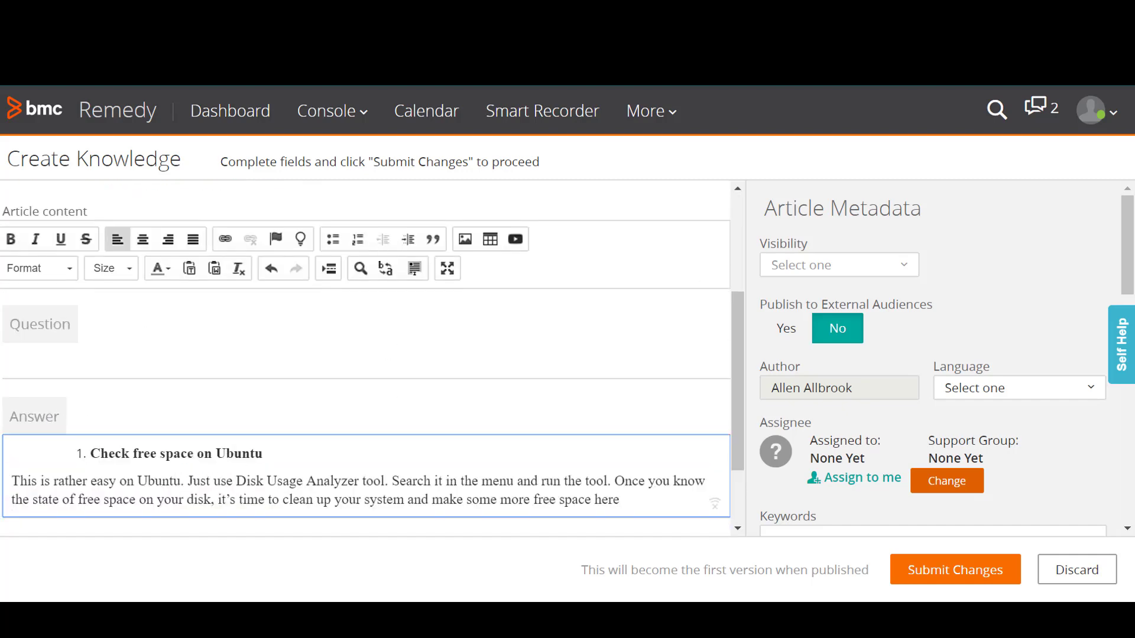
Set visibility to Everyone, enable External Audiences, and submit the article
left_click(851, 260)
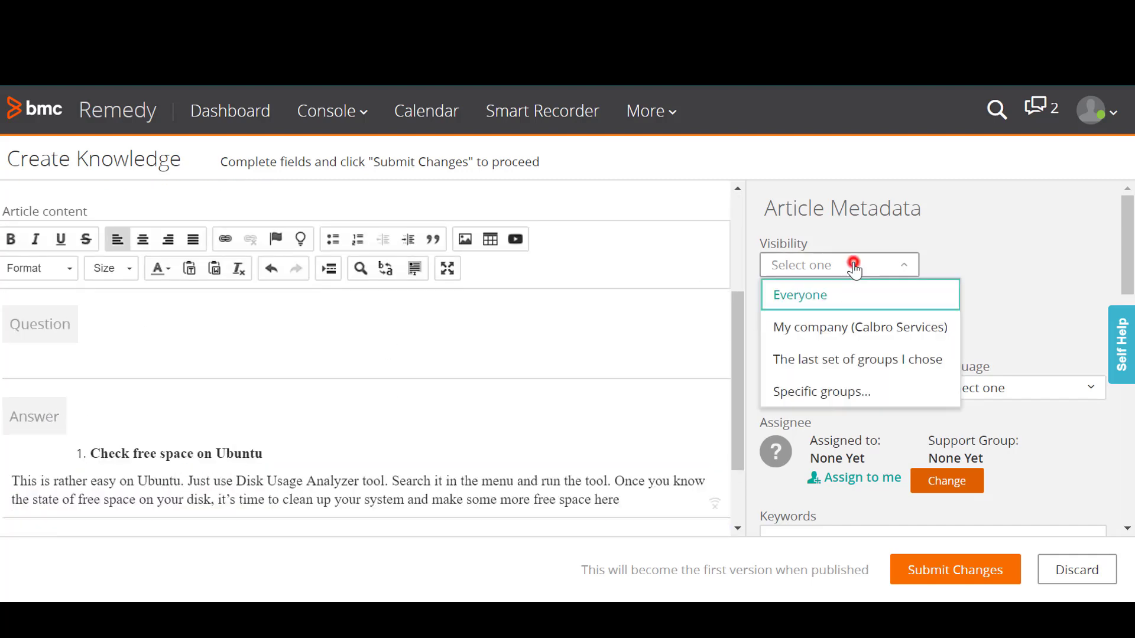
left_click(838, 293)
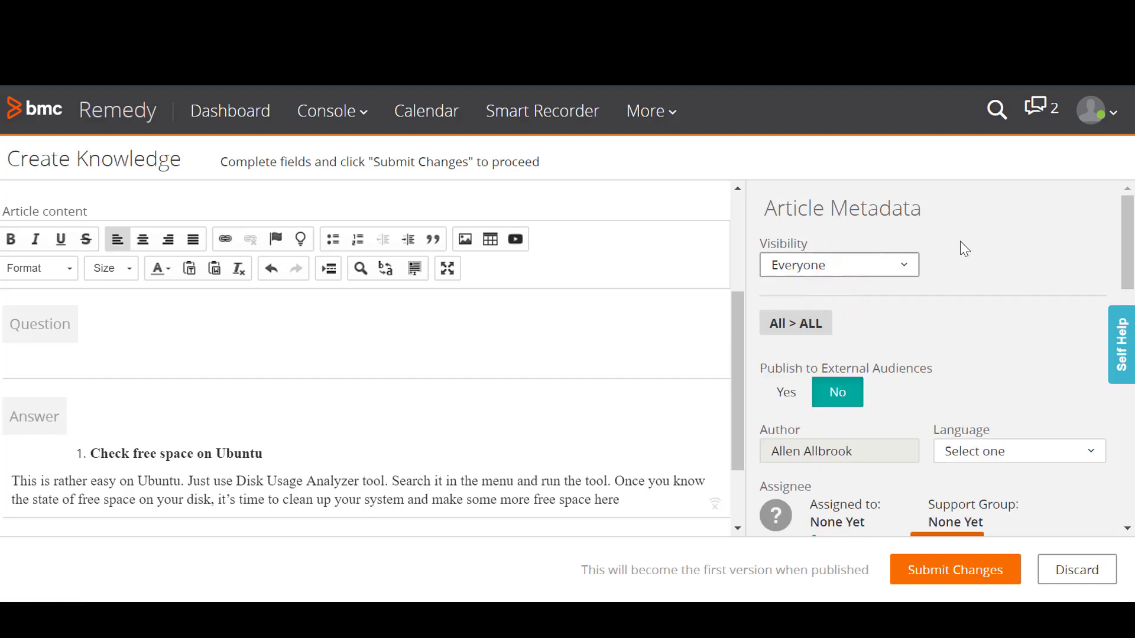
left_click(789, 393)
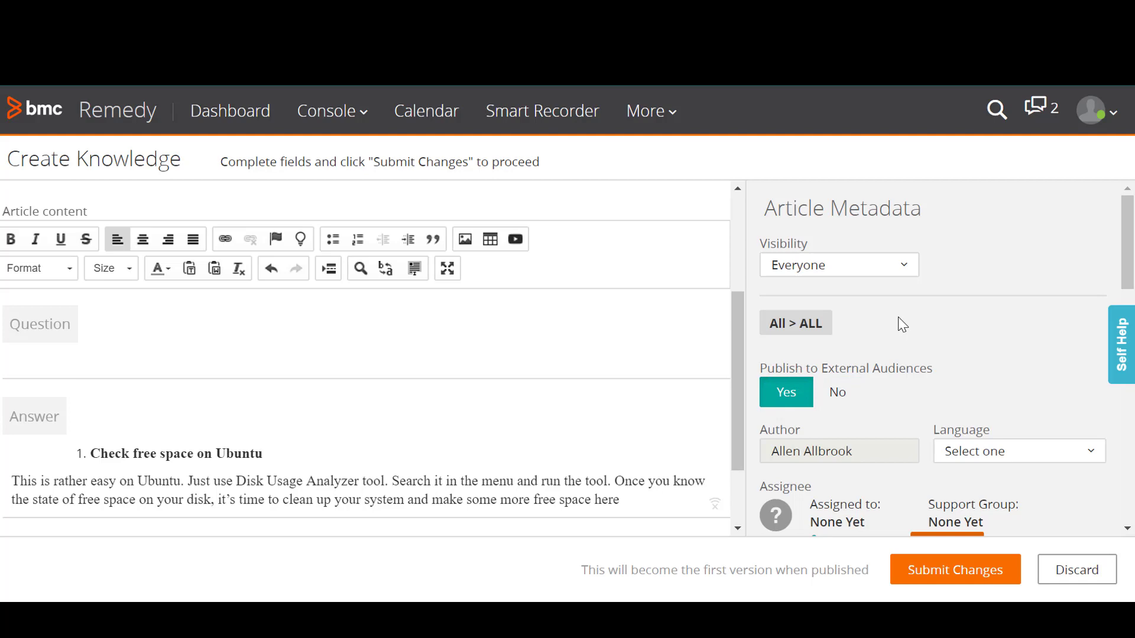
scroll(899, 331, "down", 2)
left_click(937, 568)
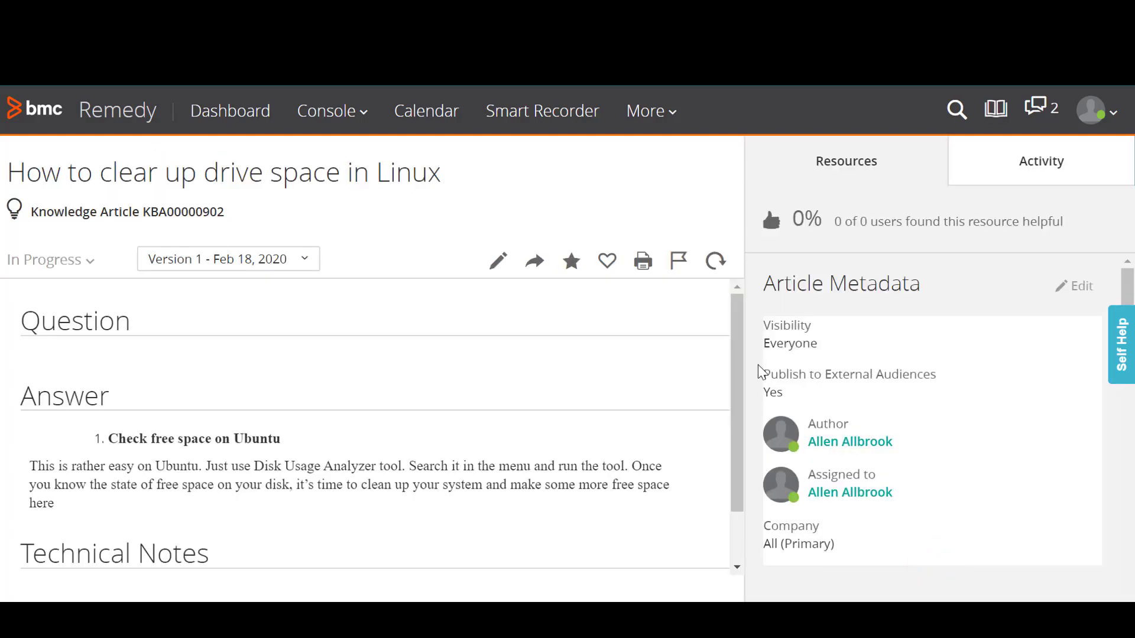
Open KBA00000902 from My Assigned Articles in the Knowledge Console
left_click(324, 111)
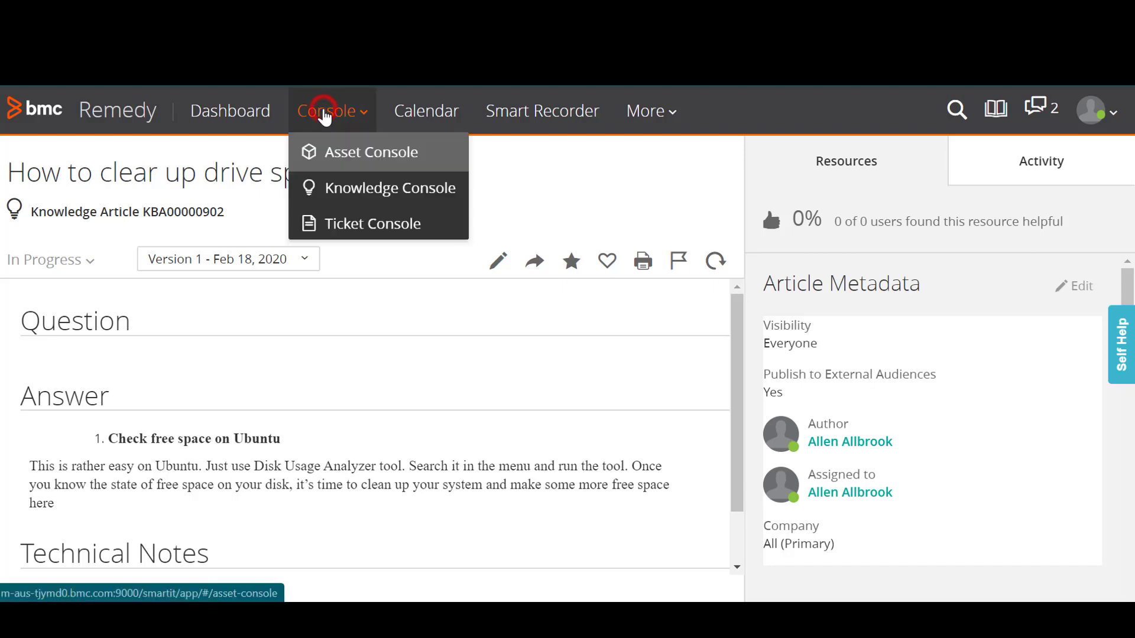
left_click(365, 188)
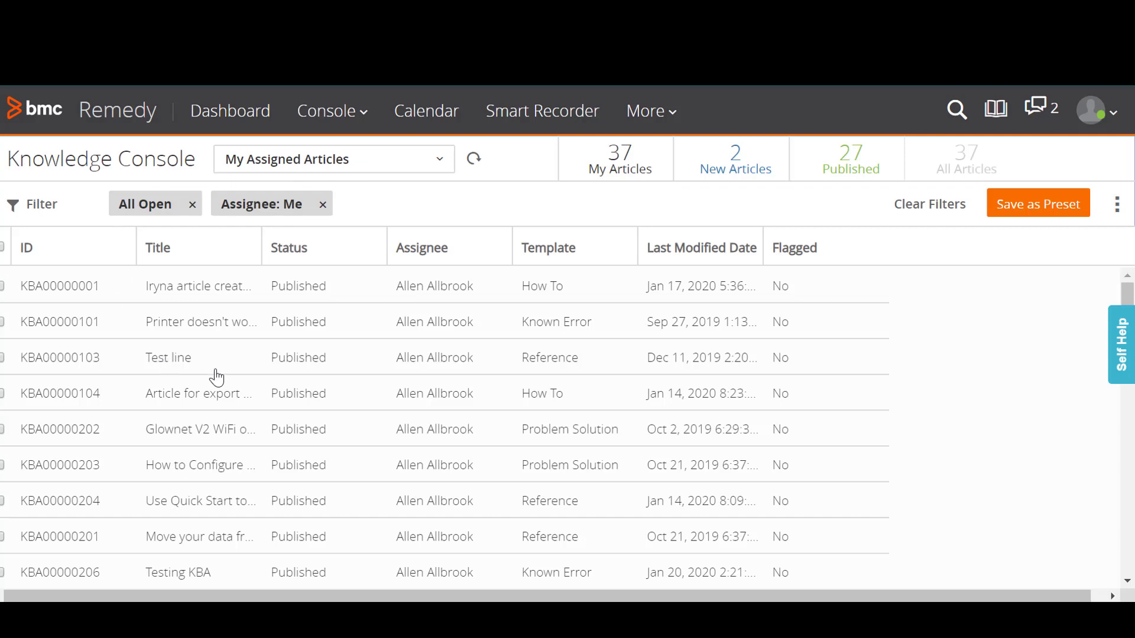
scroll(216, 376, "down", 3)
scroll(216, 376, "down", 3)
scroll(216, 375, "down", 3)
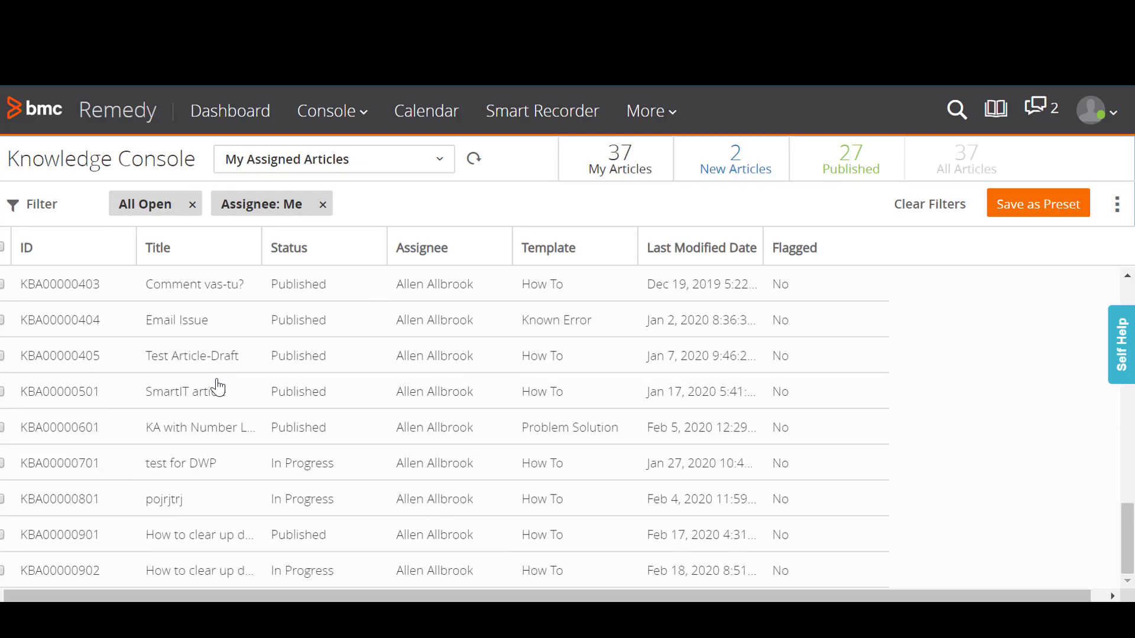
left_click(202, 572)
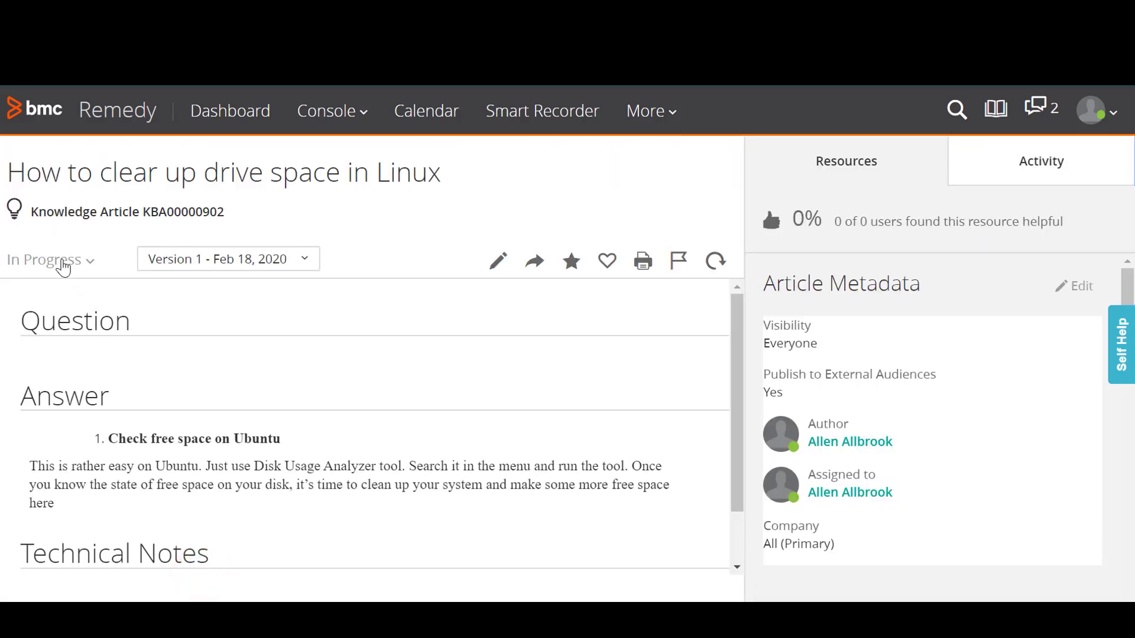
Change the article's Knowledge Status to Draft and save
left_click(63, 261)
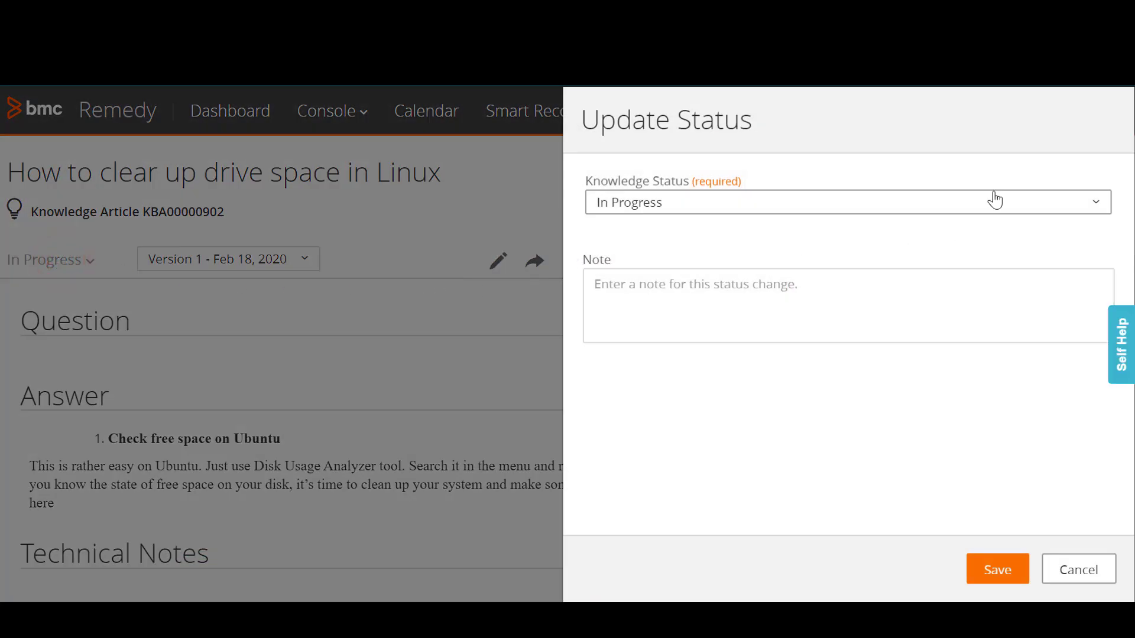
left_click(995, 201)
left_click(764, 264)
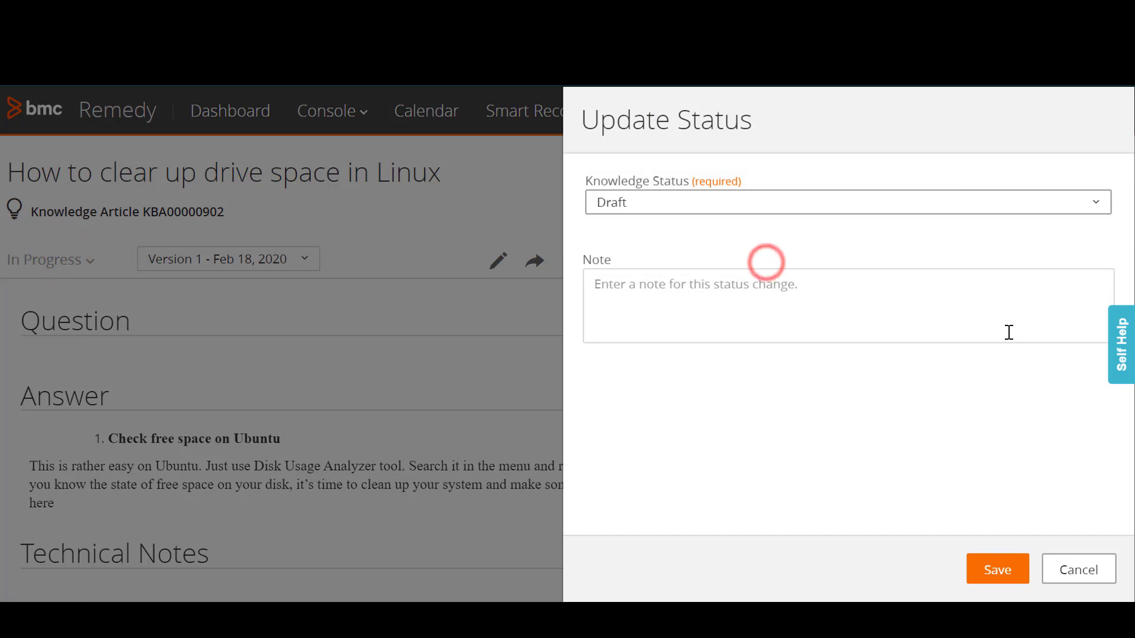
left_click(1005, 564)
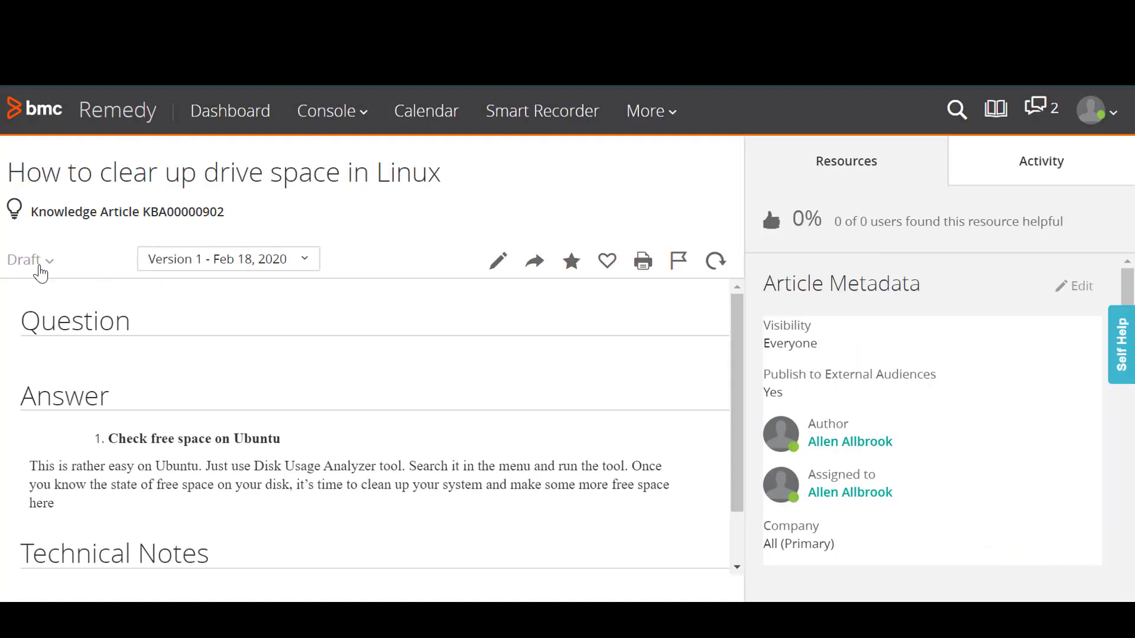
Change the status to Publish Approval and save so the article publishes
left_click(38, 262)
left_click(634, 210)
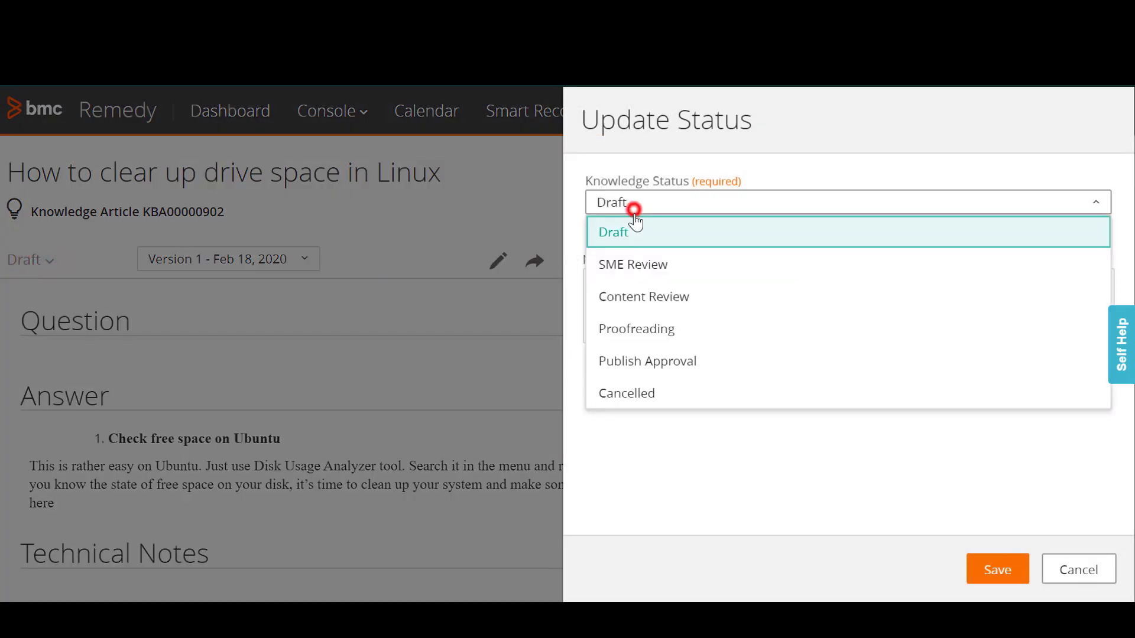
left_click(659, 362)
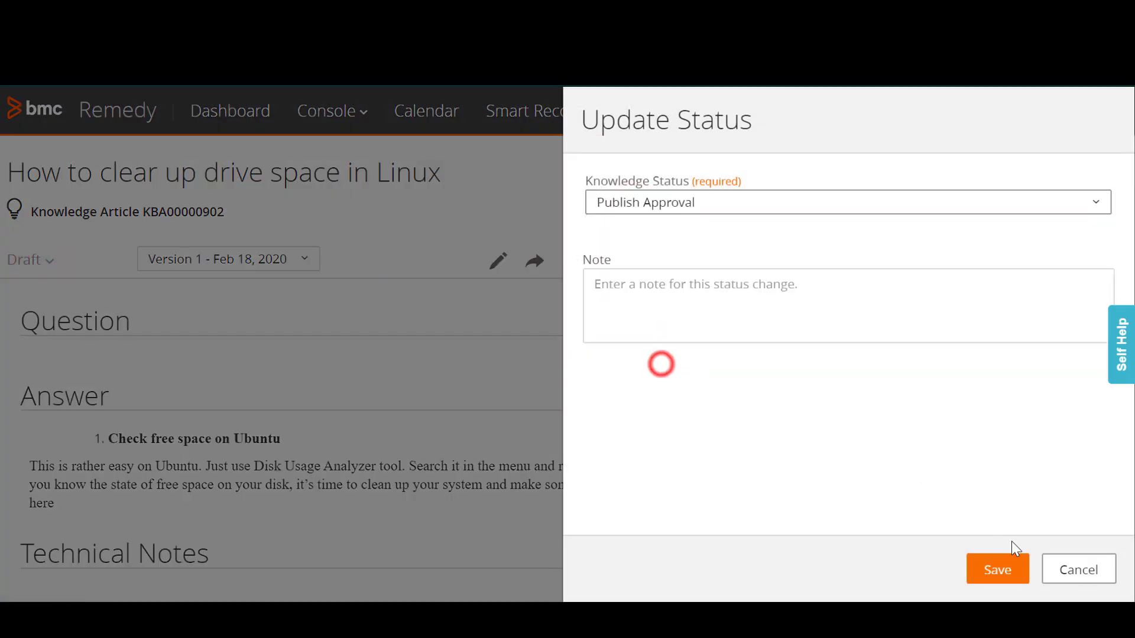
left_click(1003, 571)
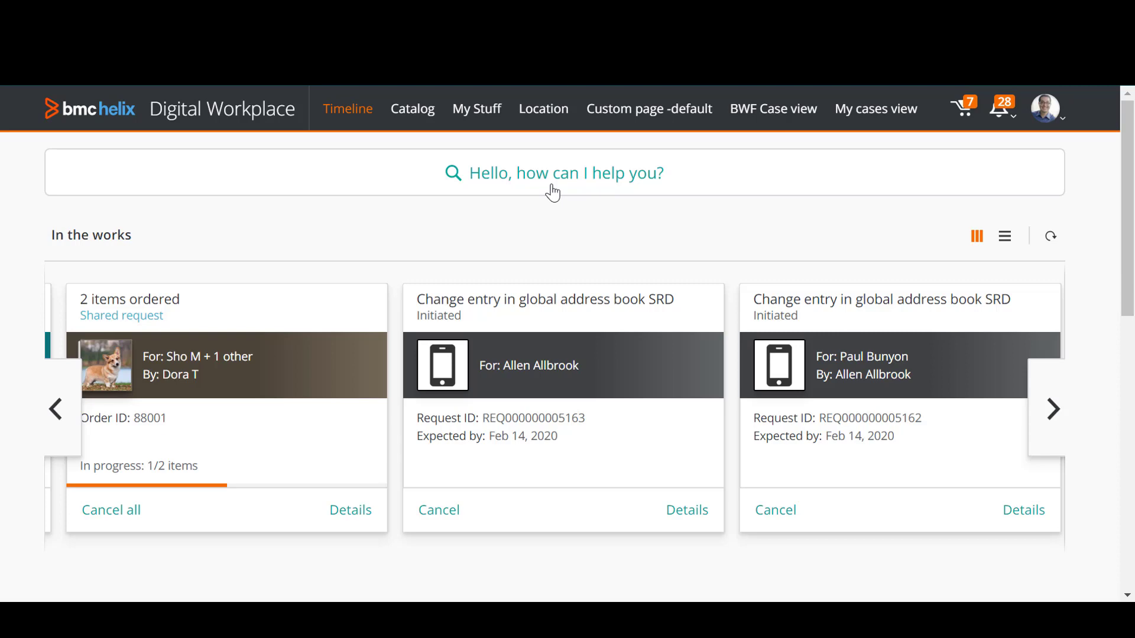
Search for 'linux' and open the 'How to clear up drive space in Linux' result
left_click(552, 184)
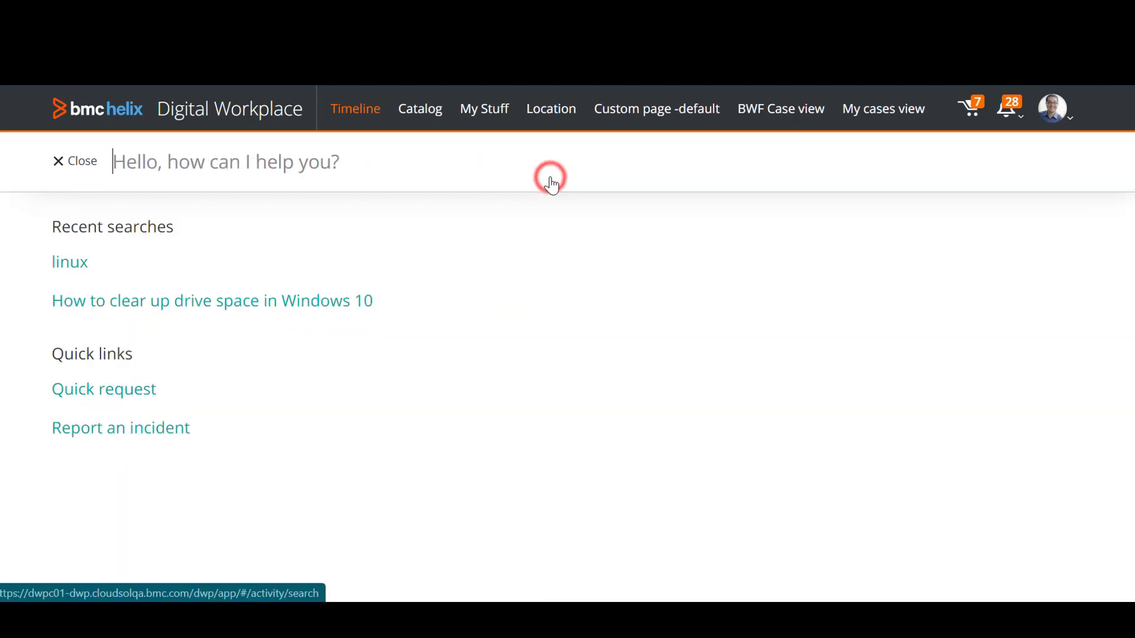
type("linux")
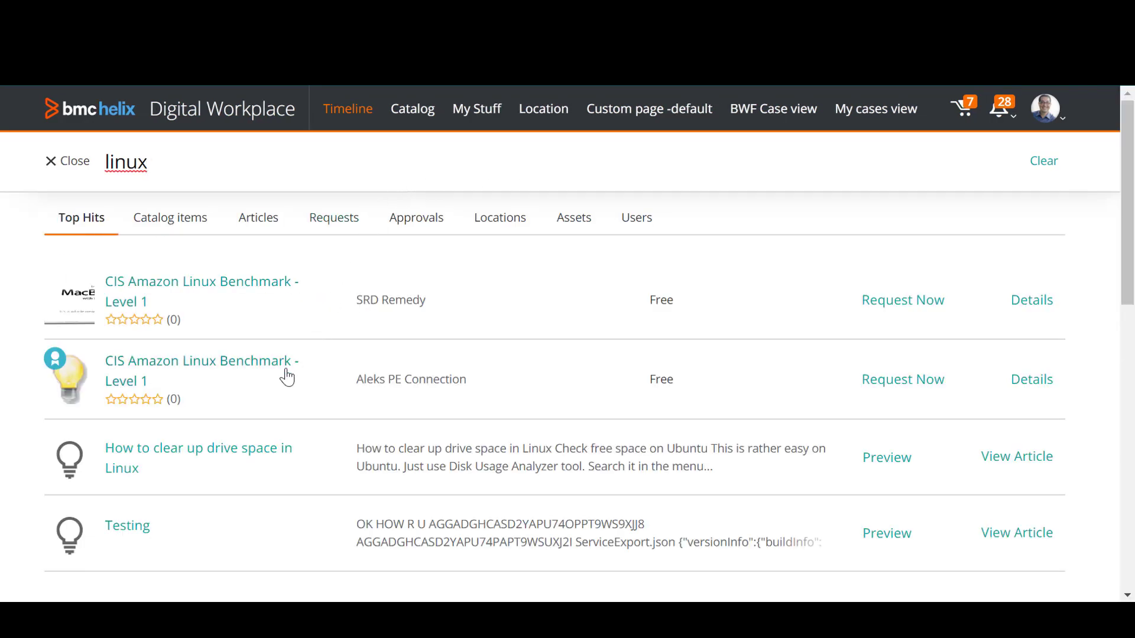
left_click(261, 450)
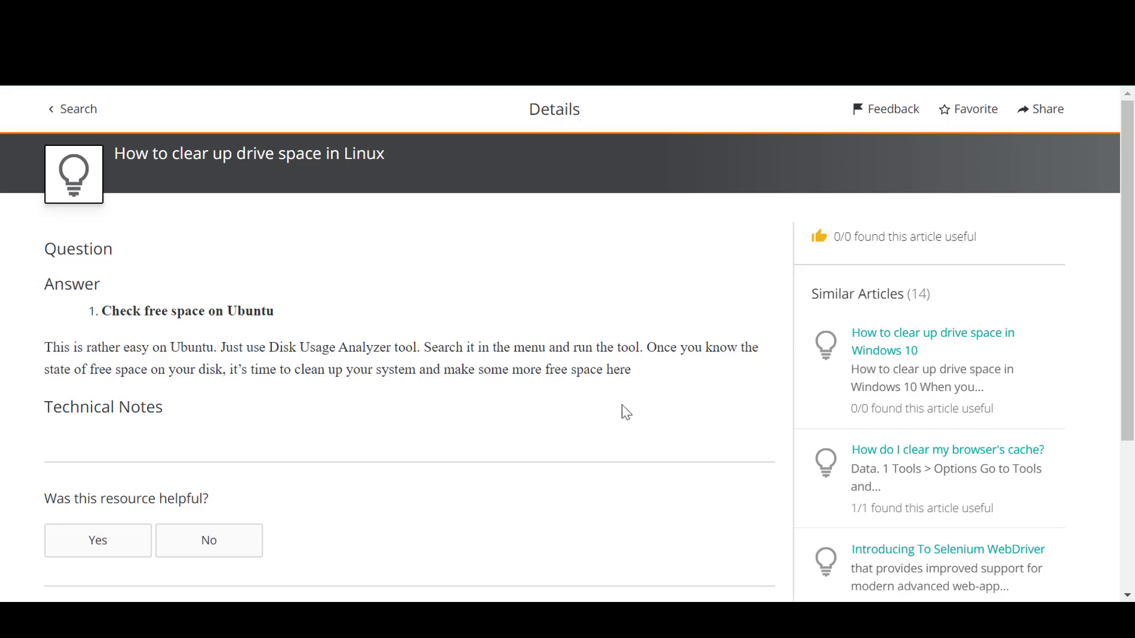
Submit feedback rating 'Excellent: Effective and accurate' with the comment 'Helpful article'
scroll(843, 438, "down", 5)
scroll(761, 409, "up", 4)
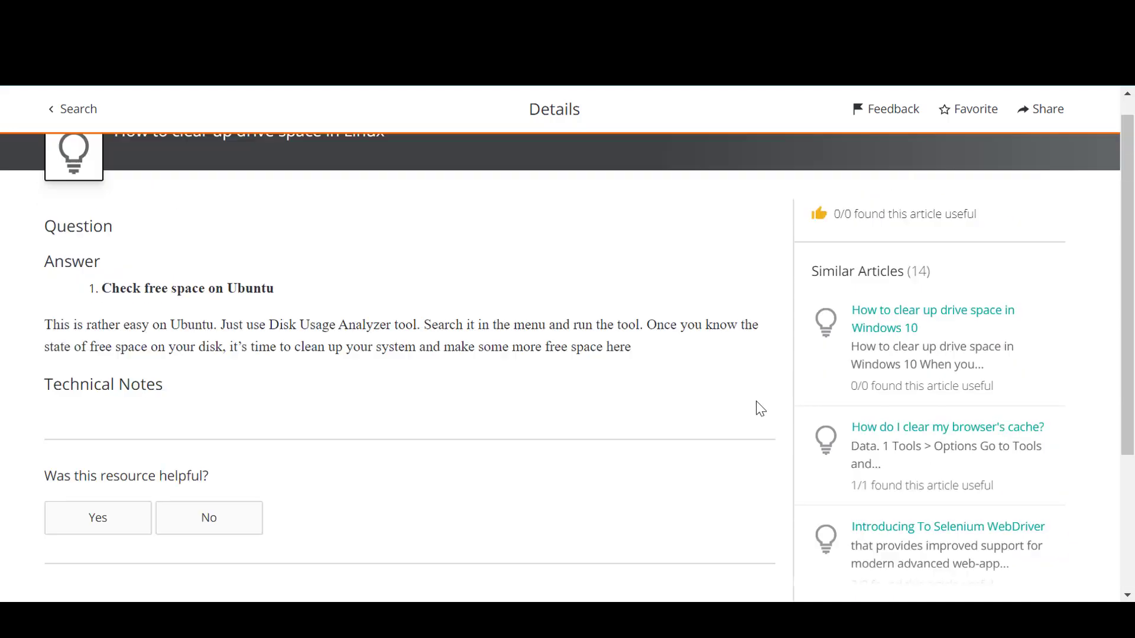
scroll(760, 409, "up", 1)
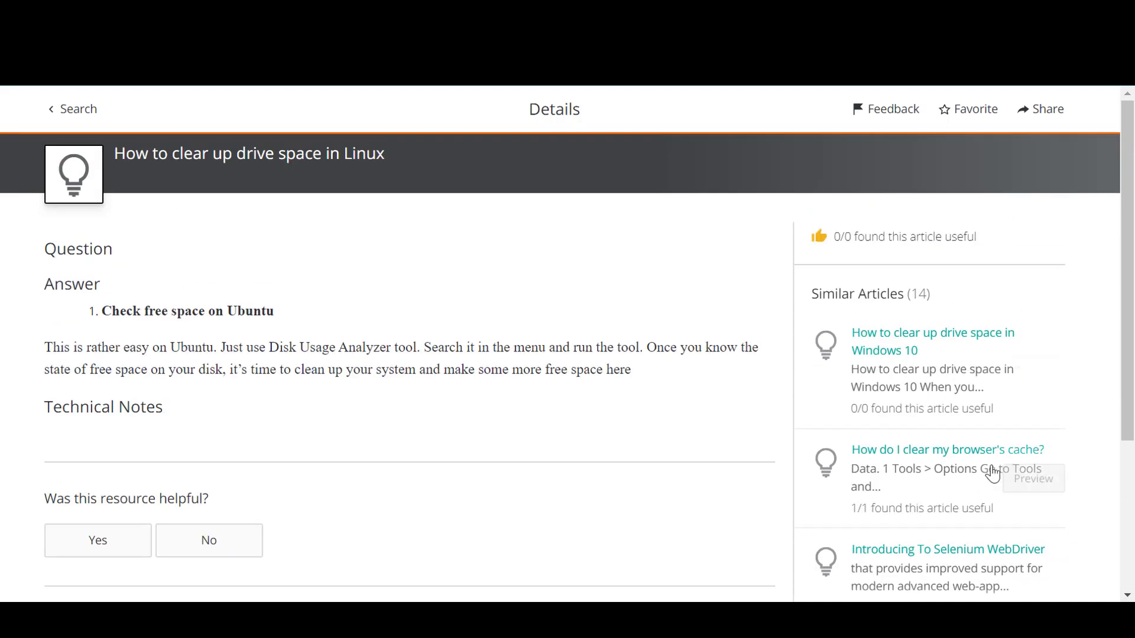
left_click(888, 116)
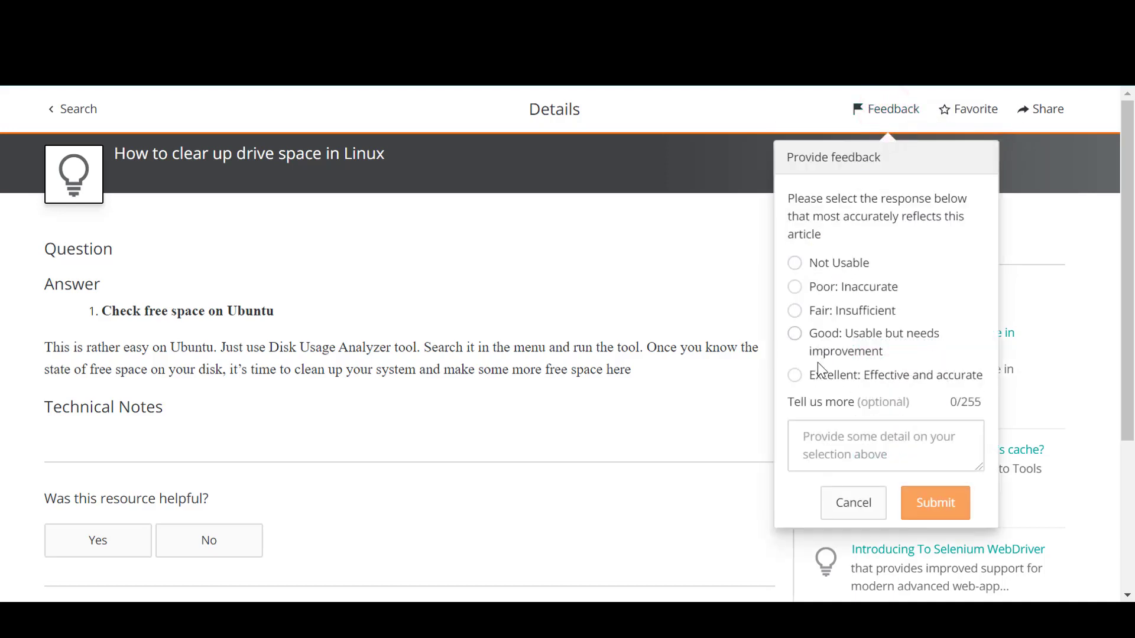
left_click(798, 377)
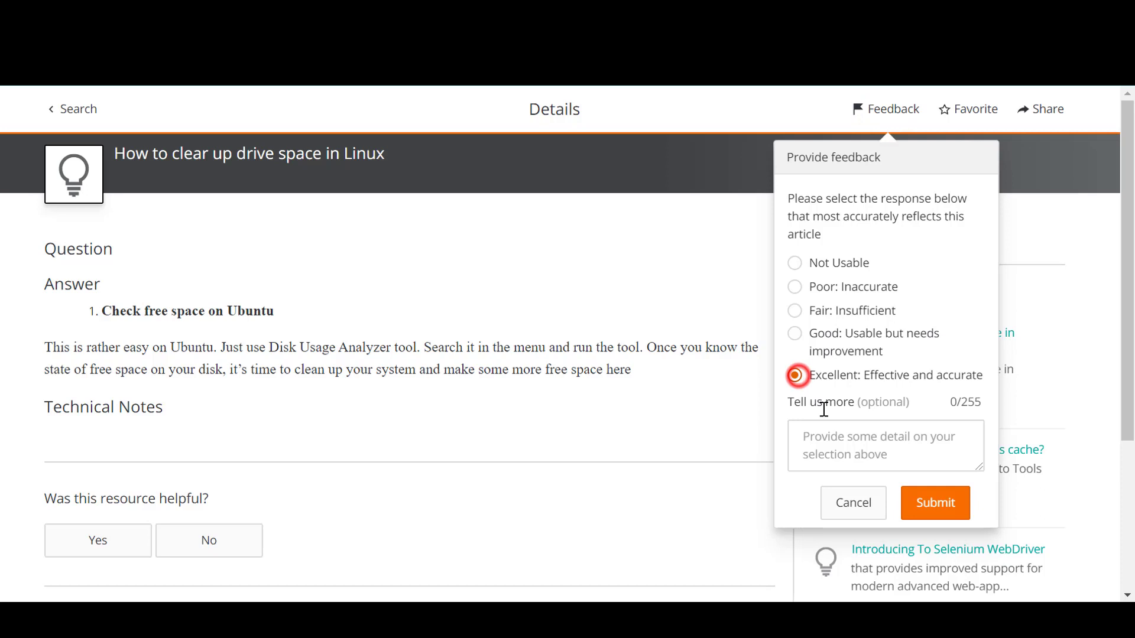
left_click(838, 436)
type("Helpful art")
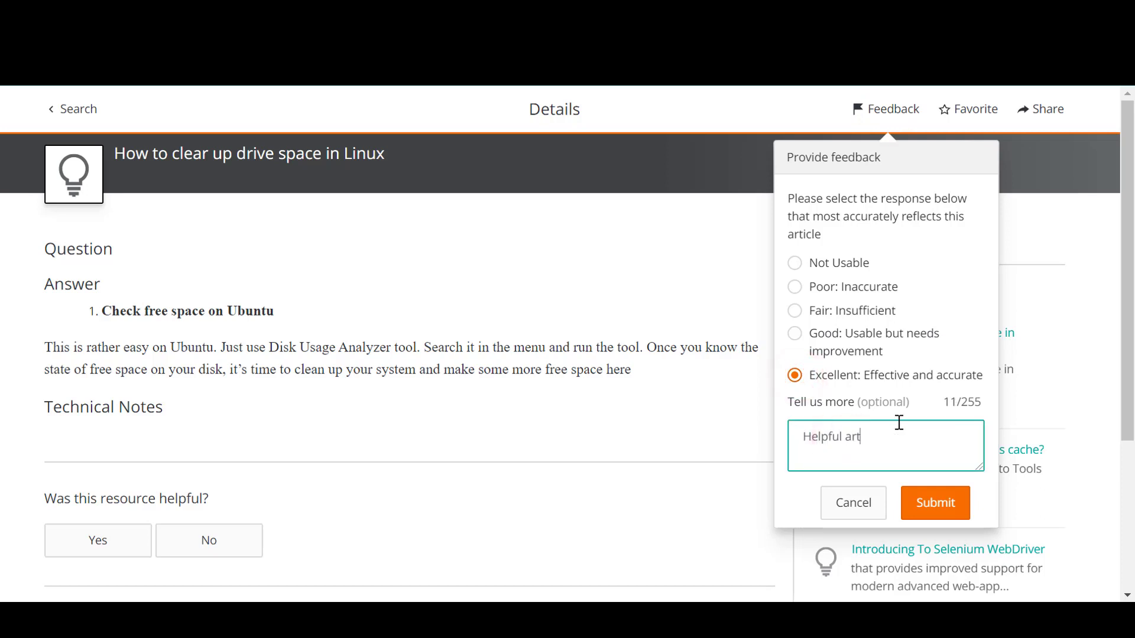
type("icle!")
left_click(944, 506)
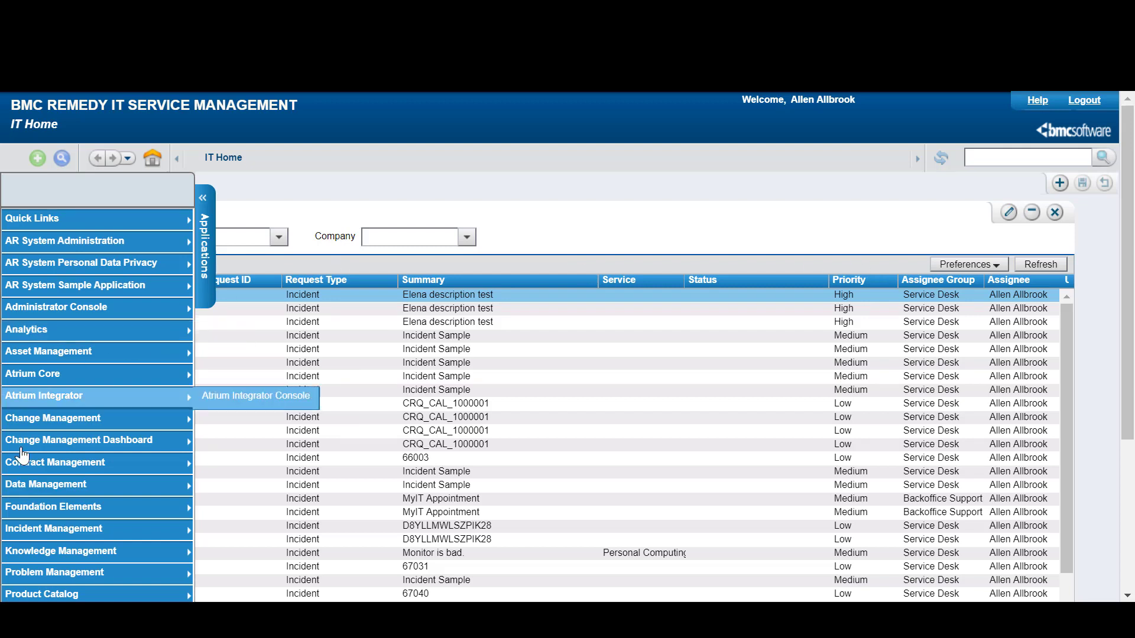
mouse_move(60, 551)
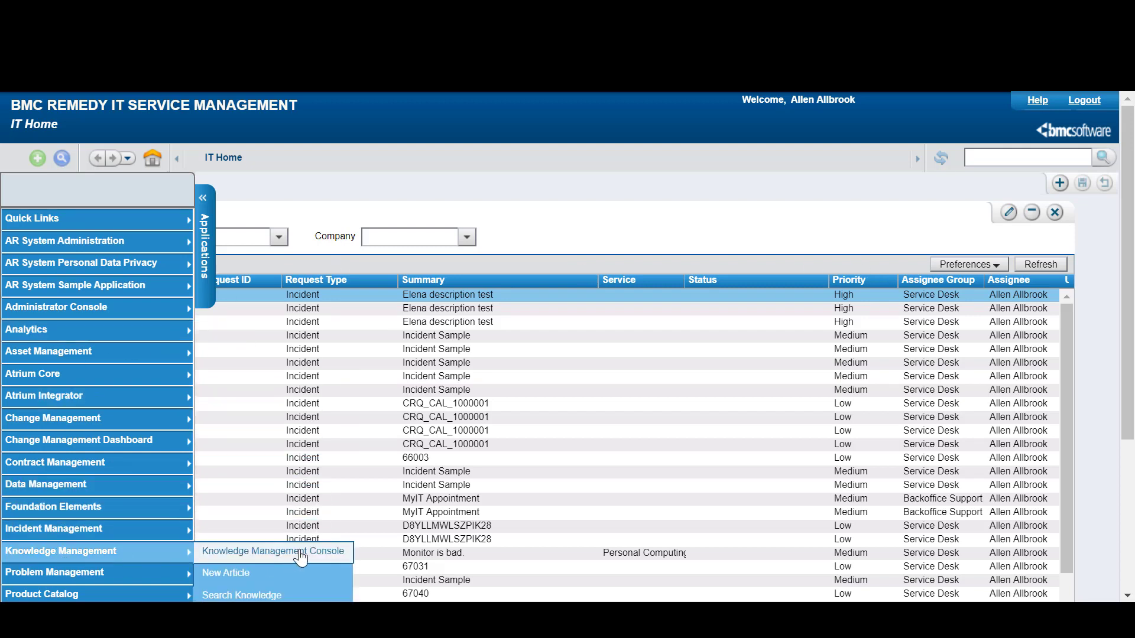
Search the Knowledge Management Console for Linux and view KBA00000902's Feedback tab ratings
left_click(302, 556)
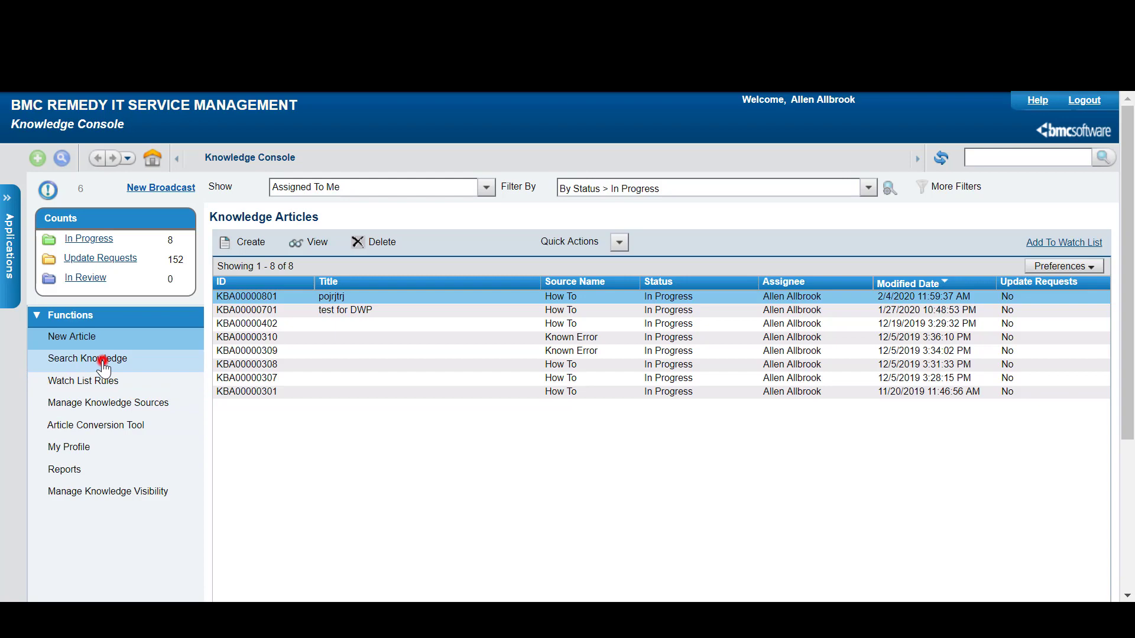
left_click(102, 361)
type("Linux")
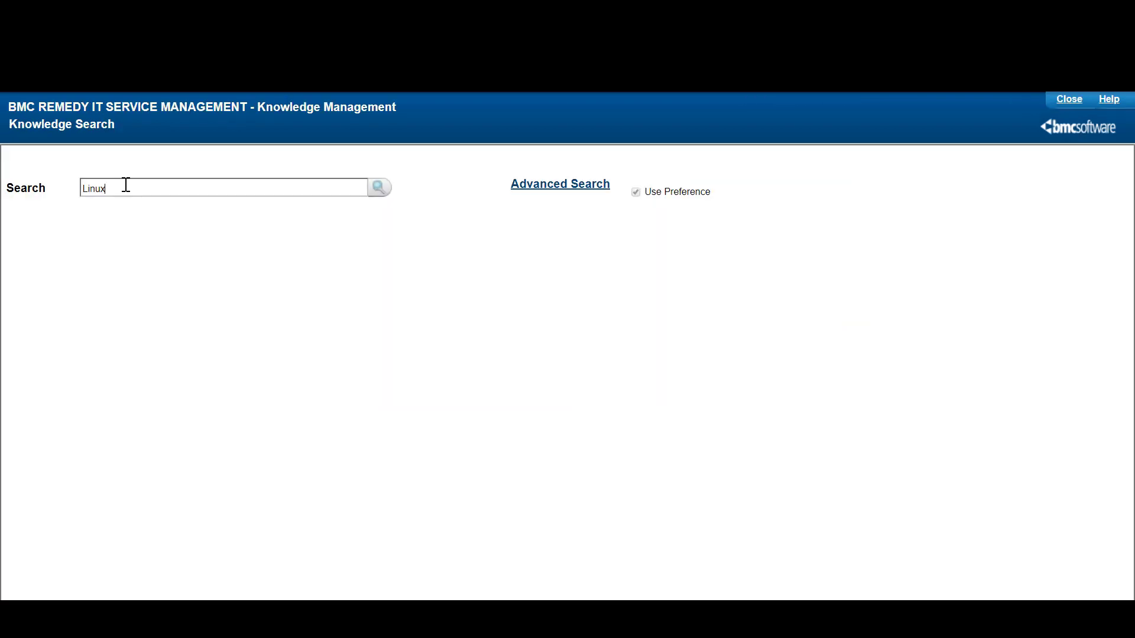
key("Return")
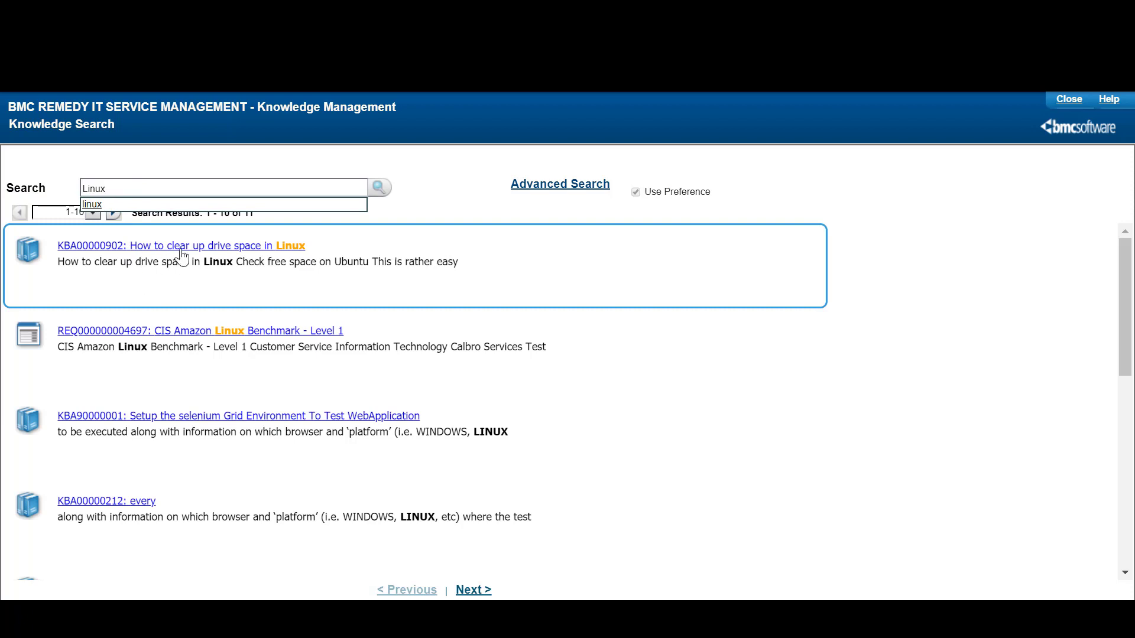
left_click(177, 246)
left_click(68, 224)
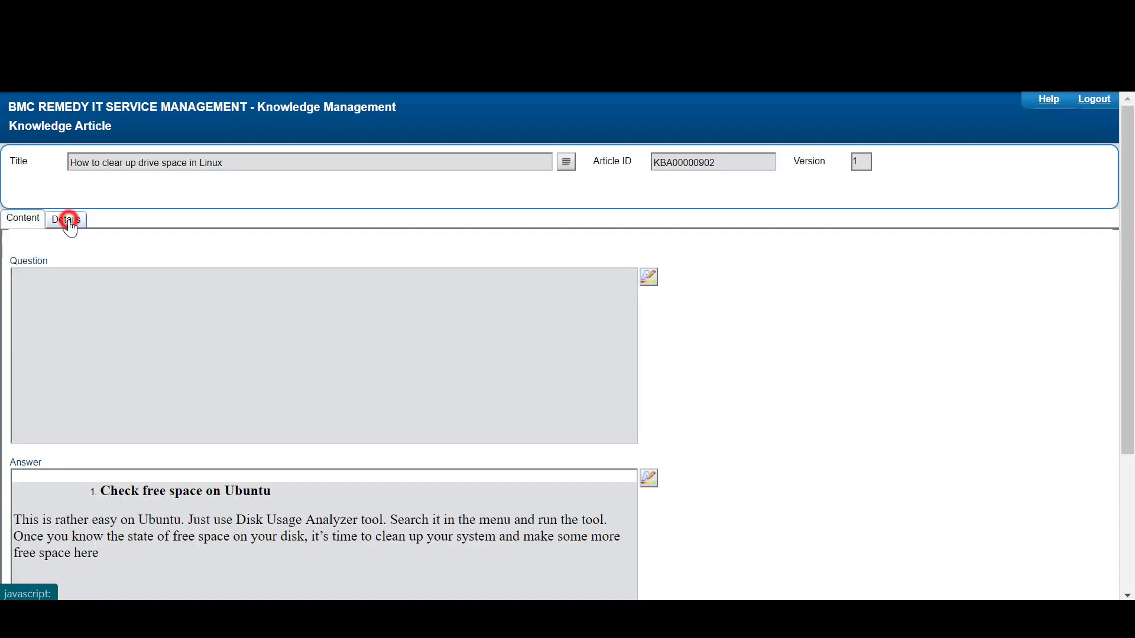
left_click(686, 245)
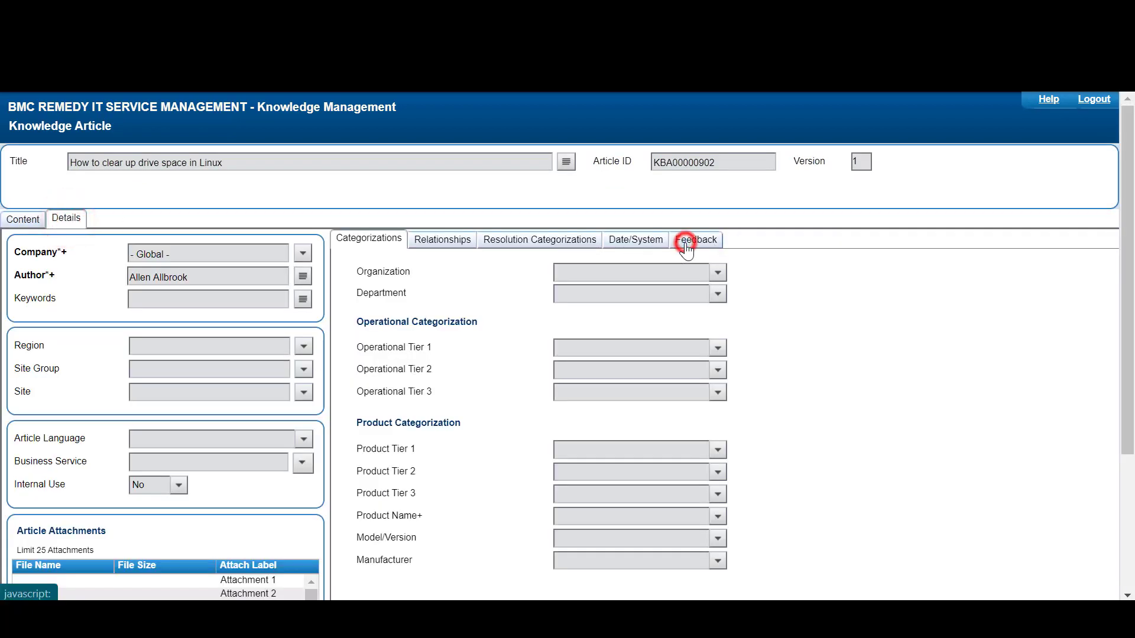